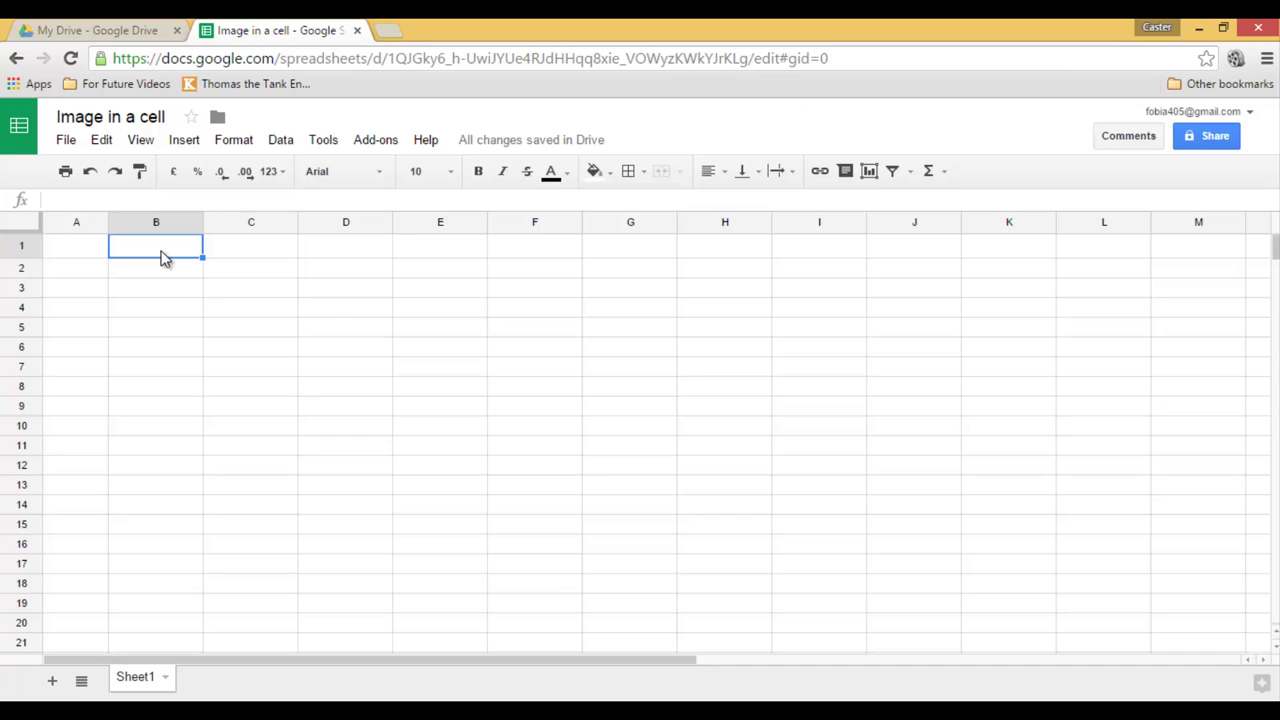
Step: Insert the logo as a floating image from its pasted web address using Insert > Image
{"action": "left_click", "coordinate": [187, 143]}
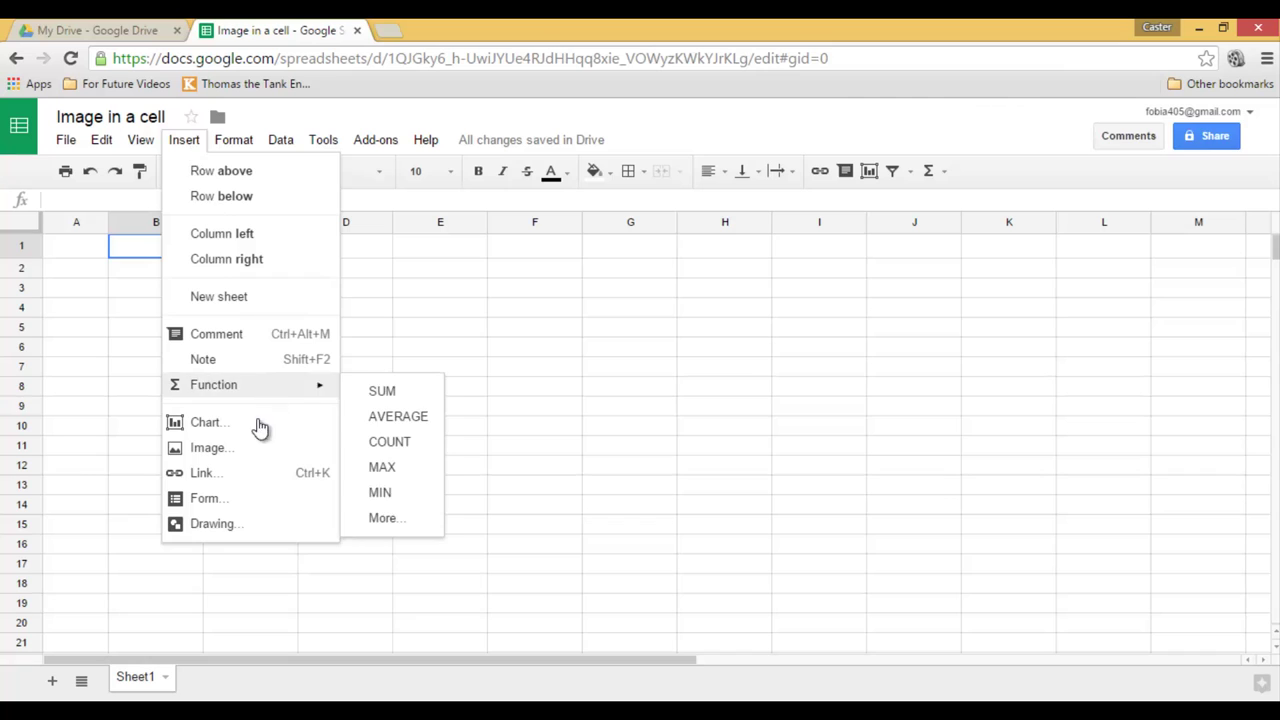
{"action": "left_click", "coordinate": [245, 450]}
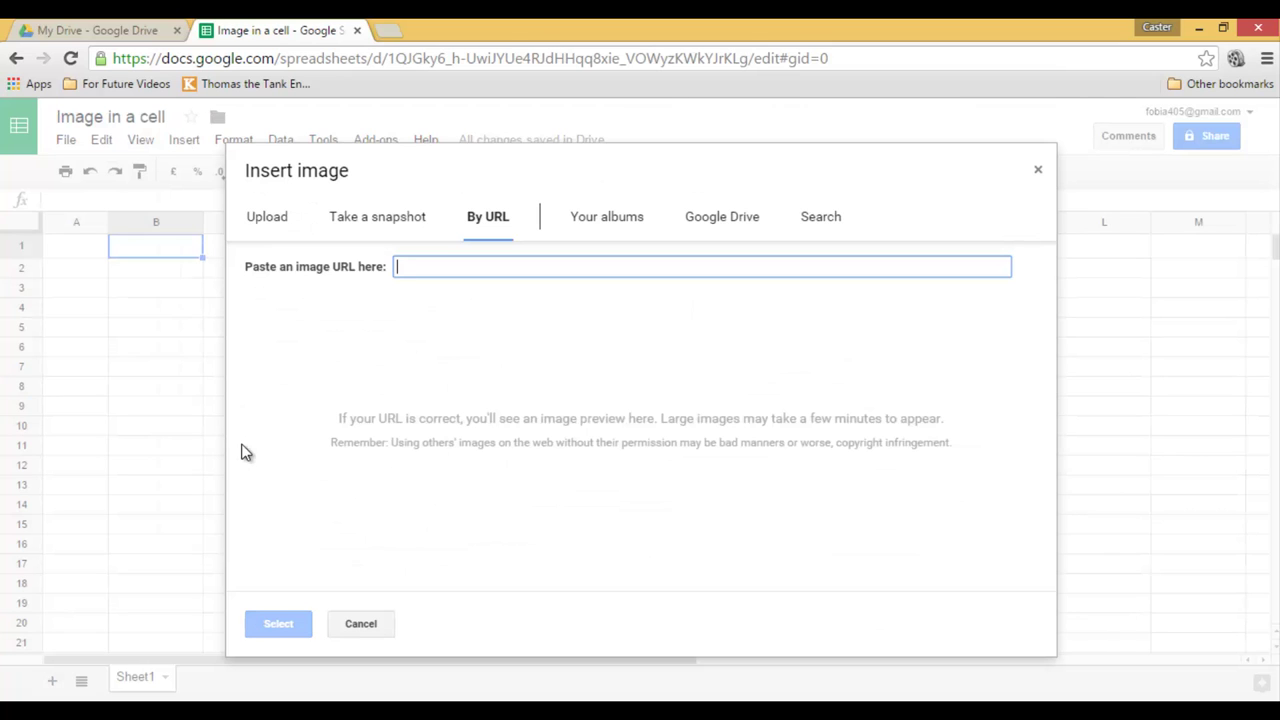
{"action": "type", "text": "http://i.imgsafe.org/4ec144b.jpg"}
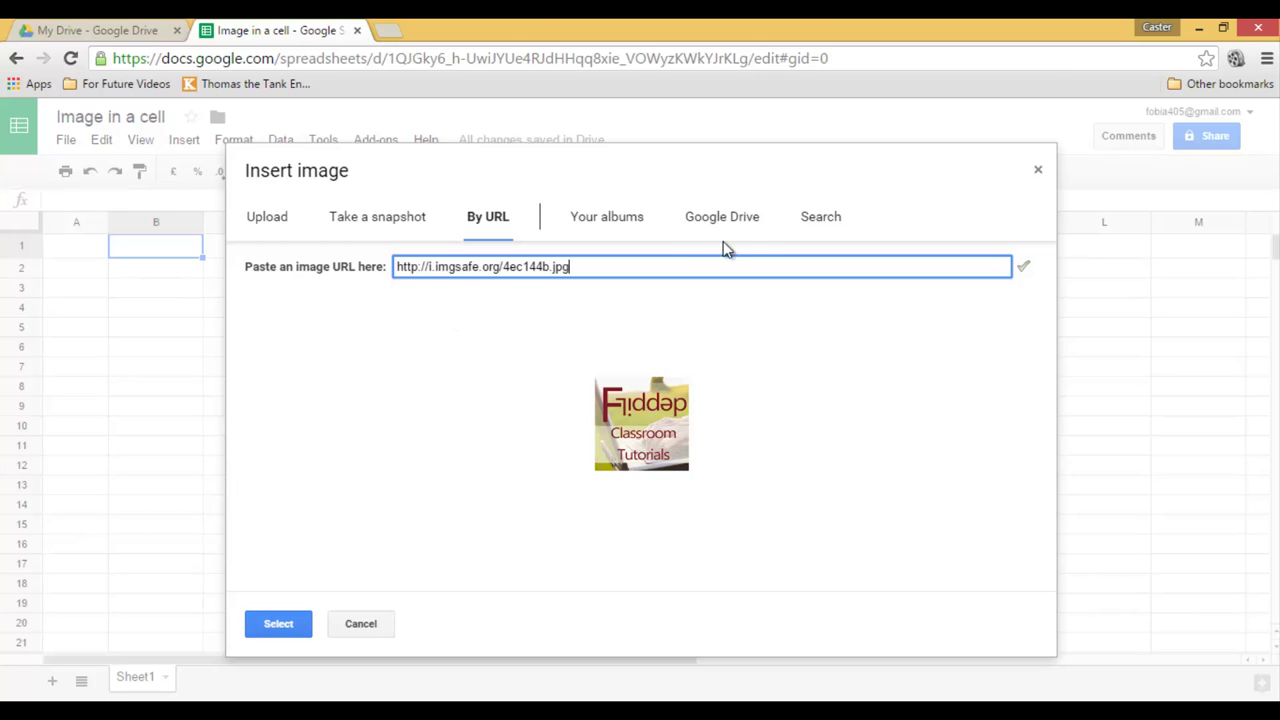
{"action": "left_click", "coordinate": [283, 624]}
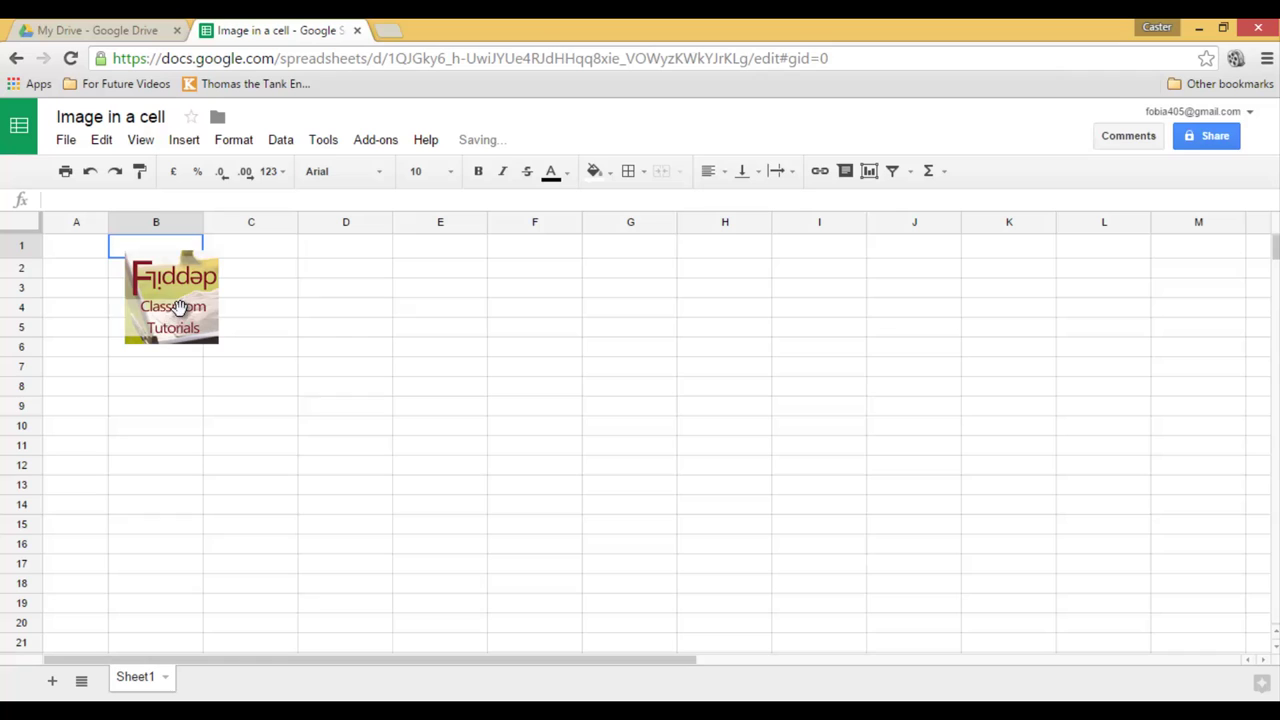
Step: Drag the floating logo lower and to the right on the sheet, then delete it
{"action": "left_click", "coordinate": [172, 312]}
{"action": "left_click_drag", "start_coordinate": [209, 338], "coordinate": [518, 398]}
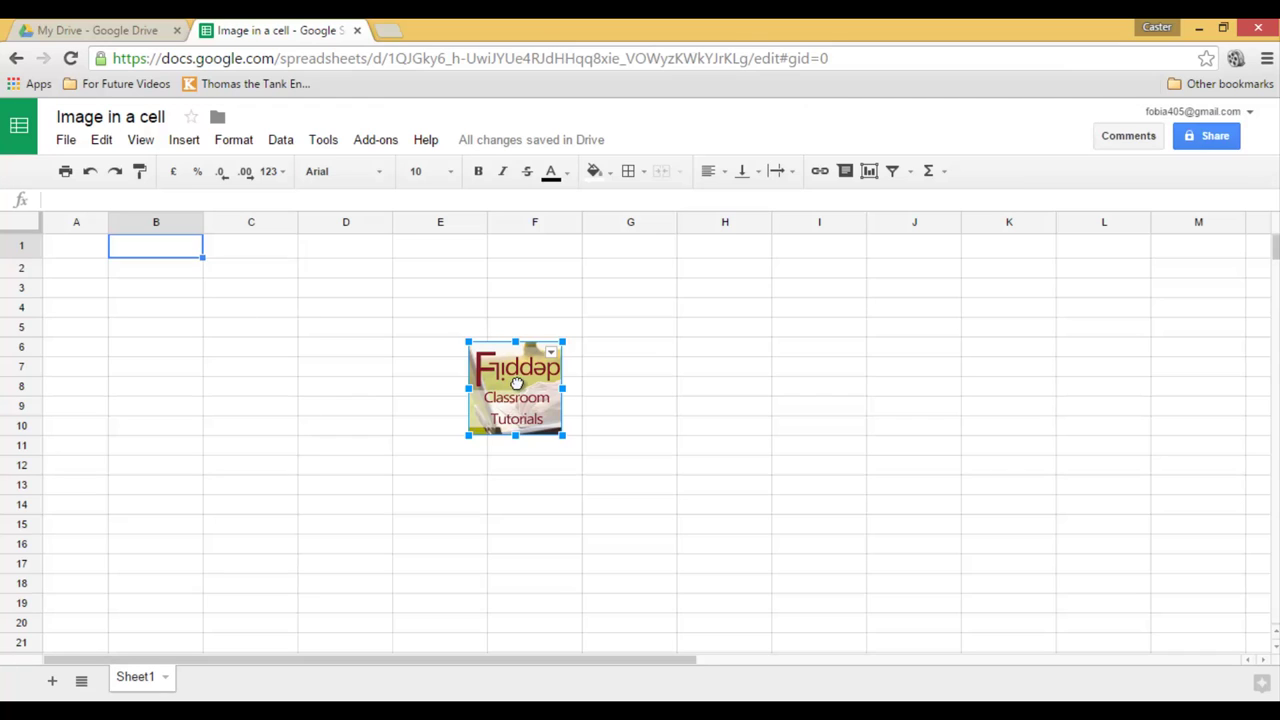
{"action": "left_click_drag", "start_coordinate": [515, 382], "coordinate": [581, 383]}
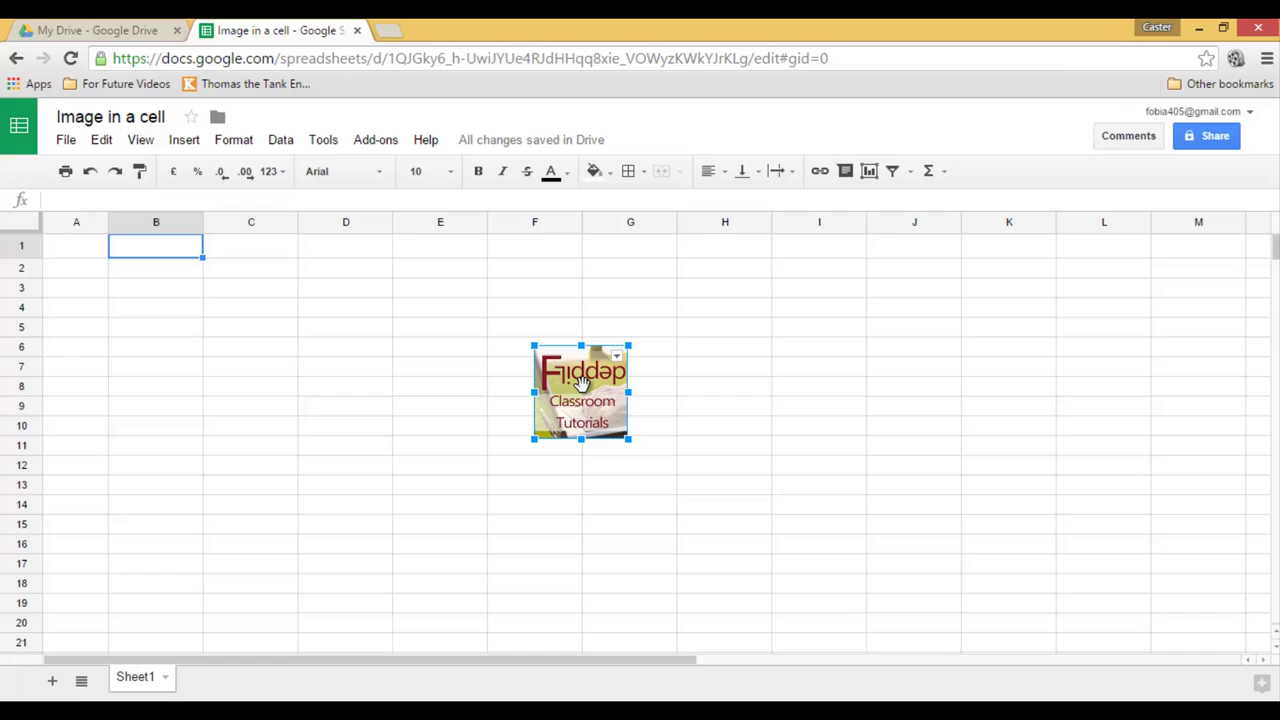
{"action": "key", "text": "Delete"}
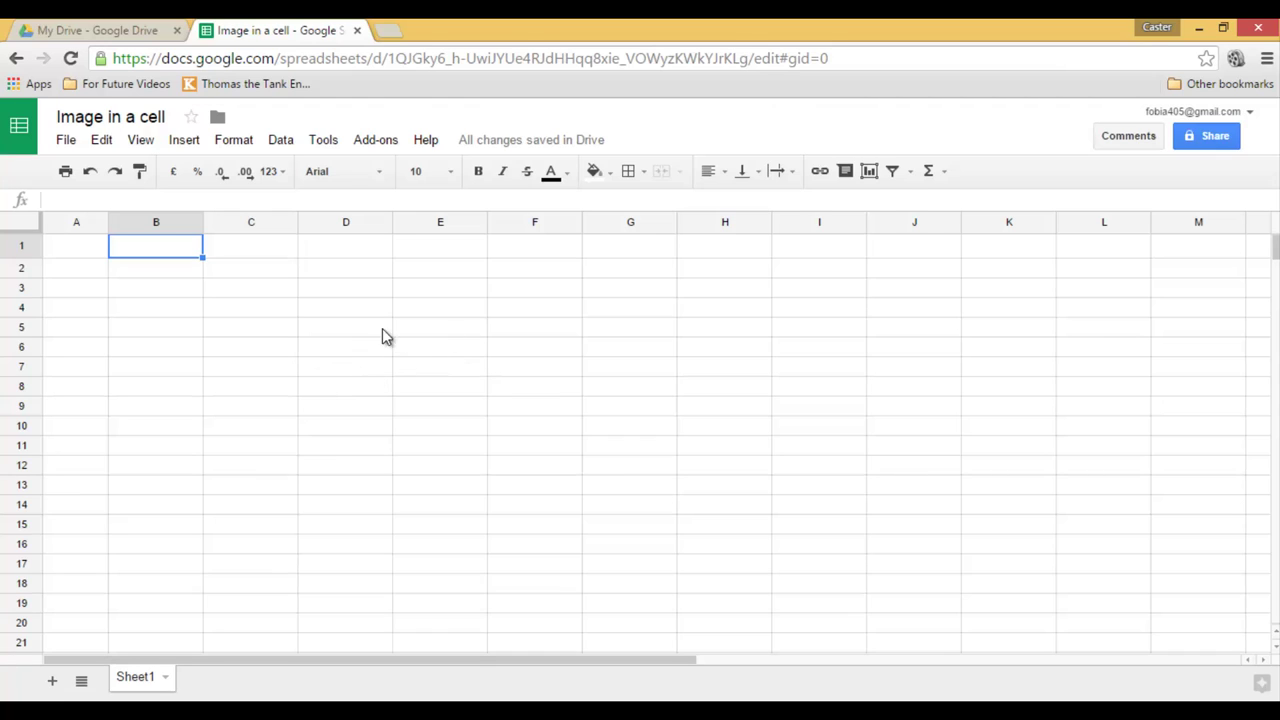
{"action": "left_click", "coordinate": [350, 357]}
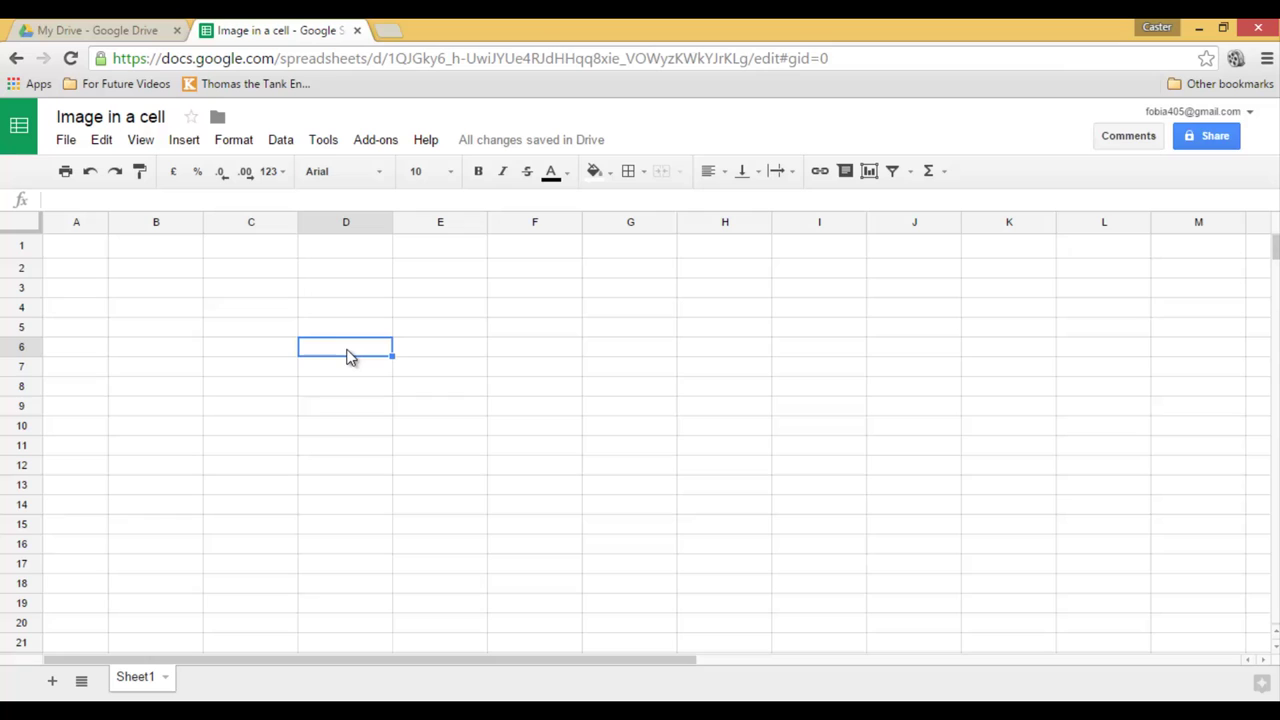
{"action": "left_click", "coordinate": [188, 202]}
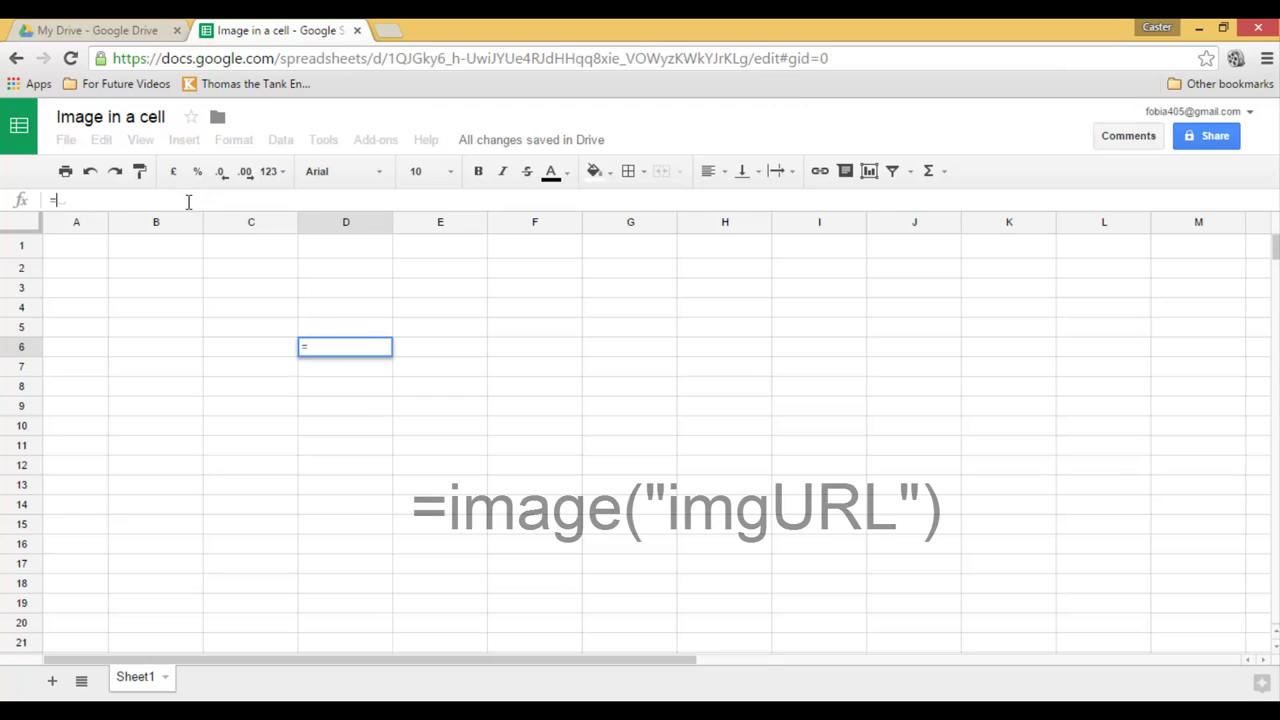
{"action": "type", "text": "=image"}
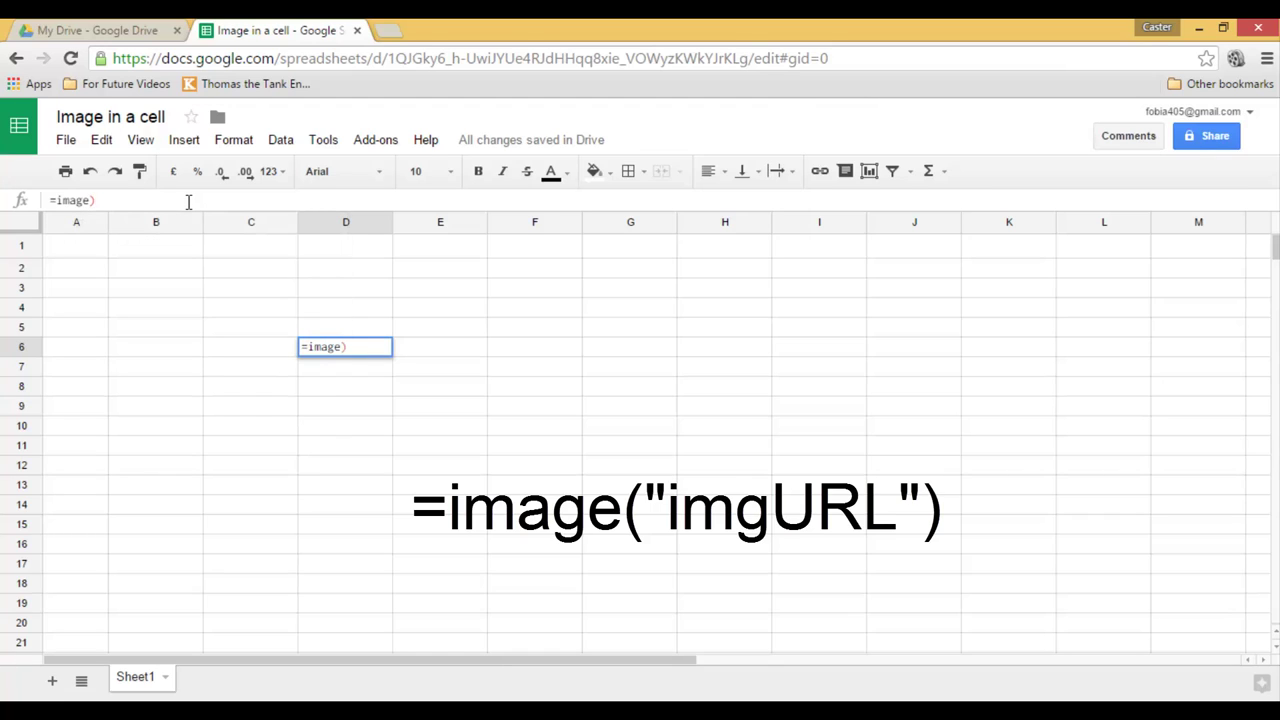
{"action": "key", "text": "BackSpace"}
{"action": "key", "text": "BackSpace"}
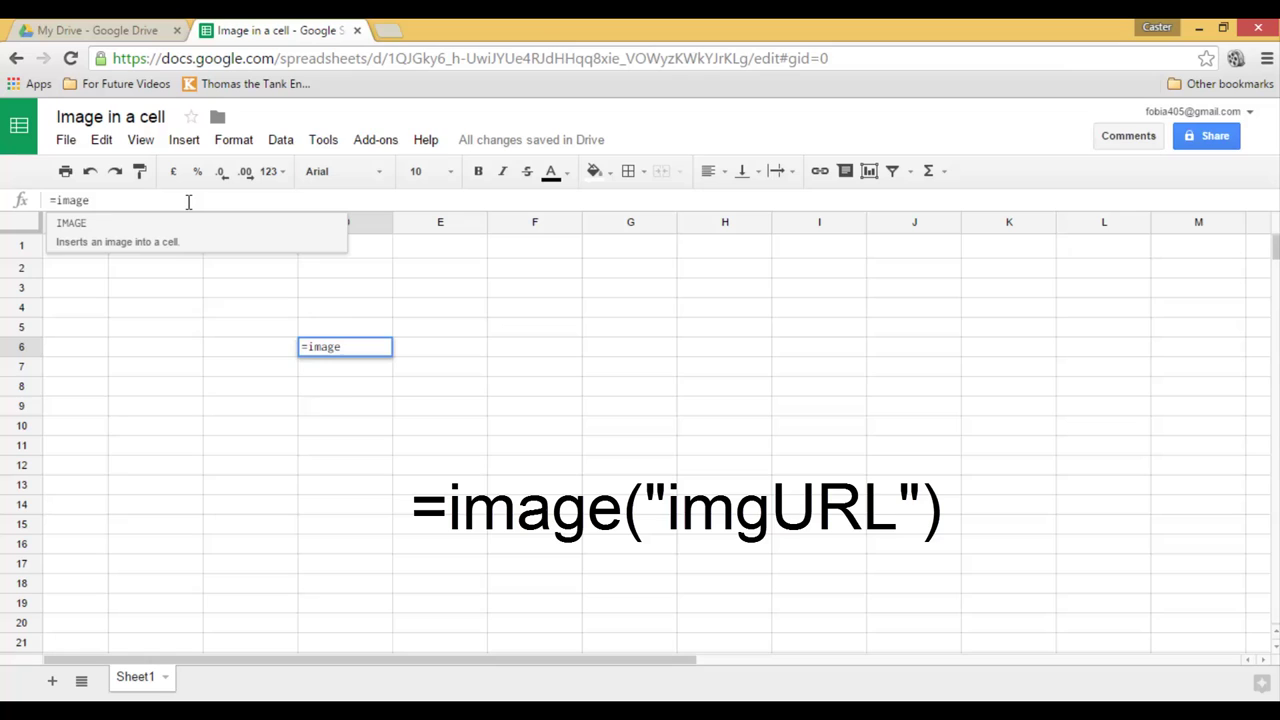
{"action": "type", "text": "(\""}
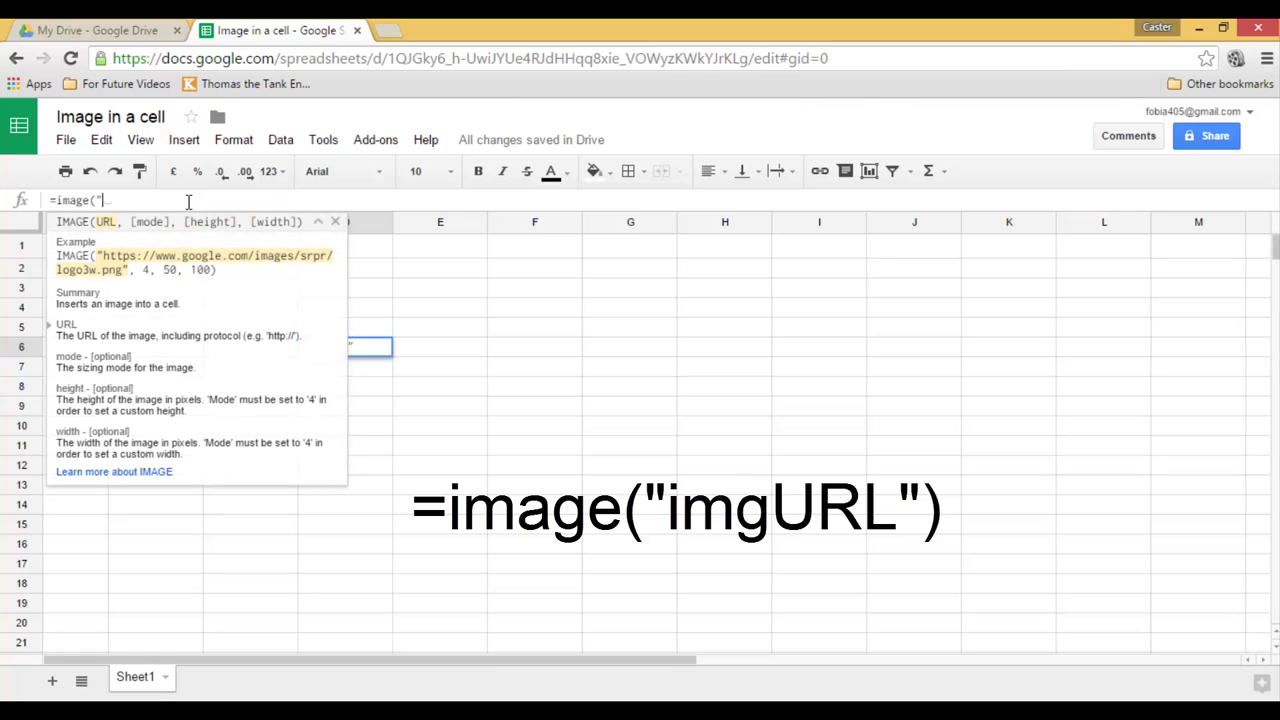
{"action": "type", "text": "http://i.imgsafe.org/4ec144b.jpg"}
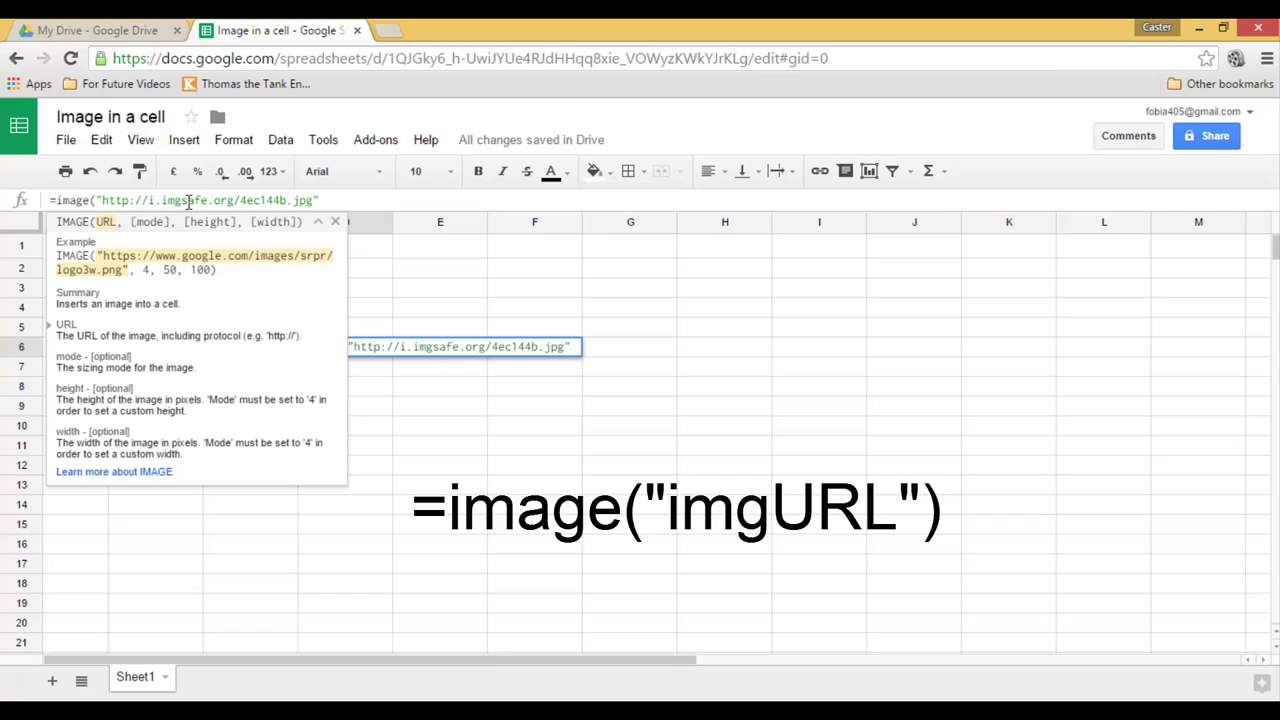
{"action": "type", "text": "\")"}
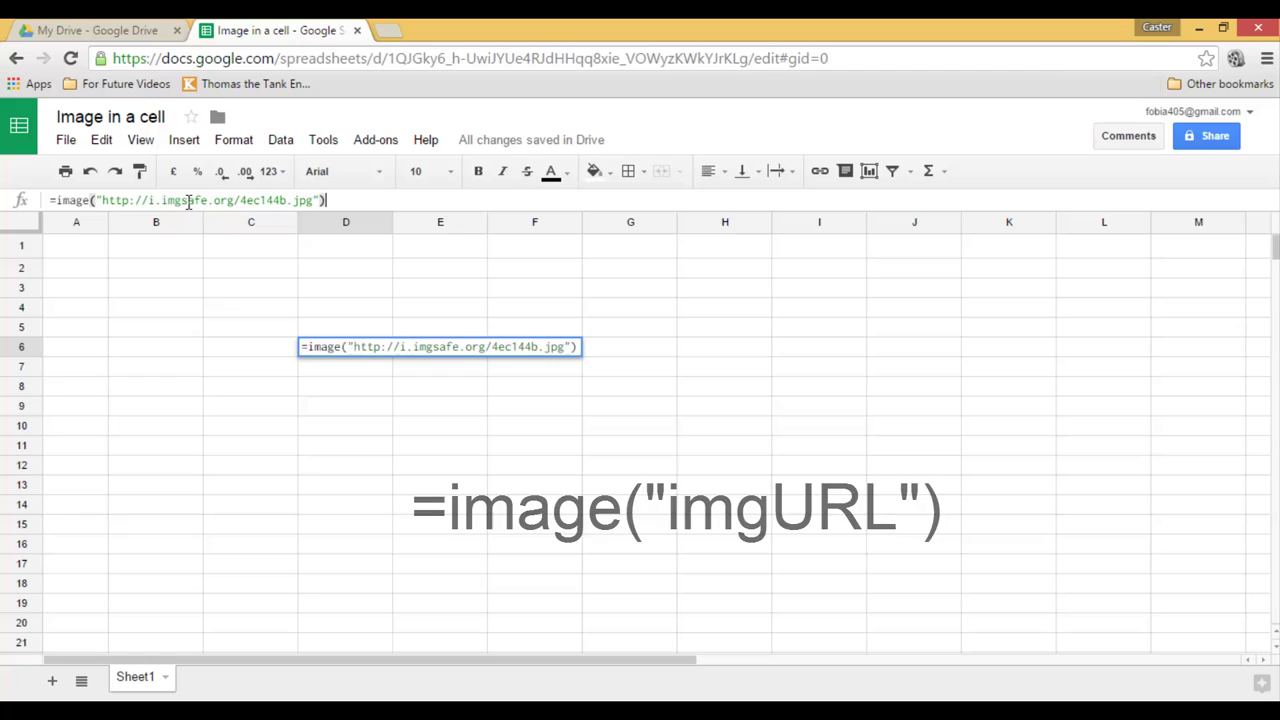
{"action": "key", "text": "Return"}
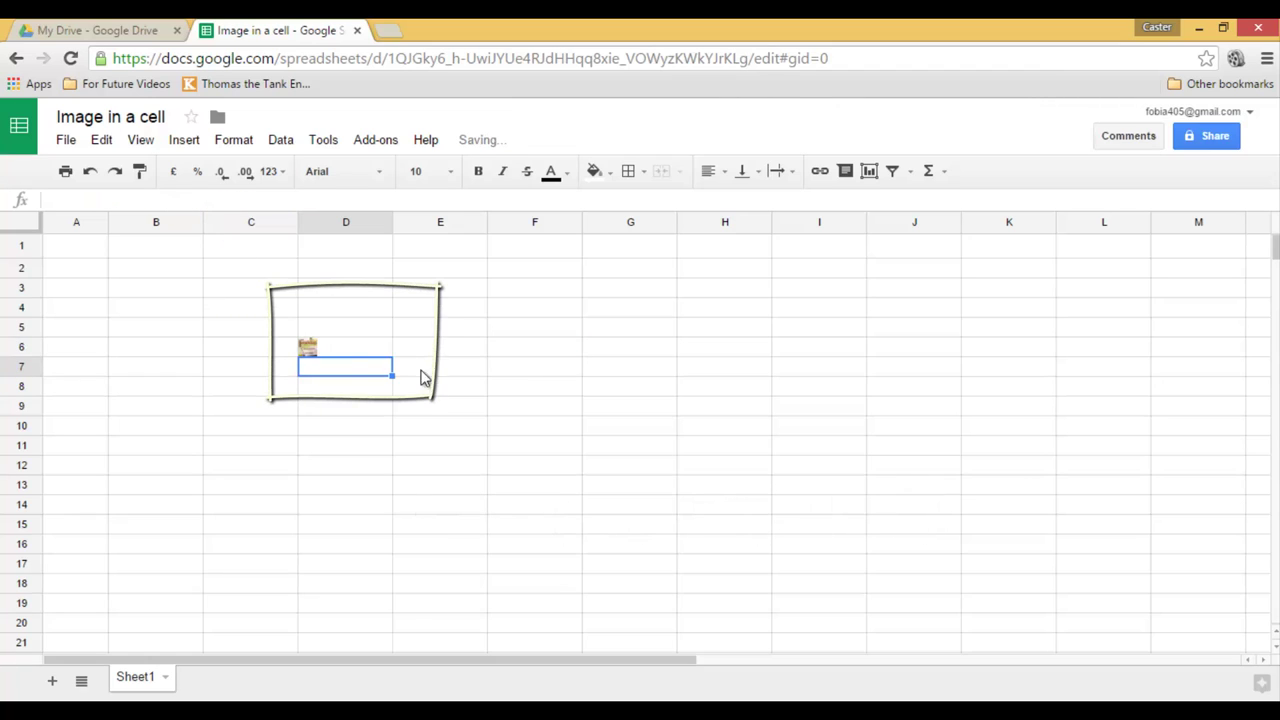
{"action": "left_click", "coordinate": [340, 352]}
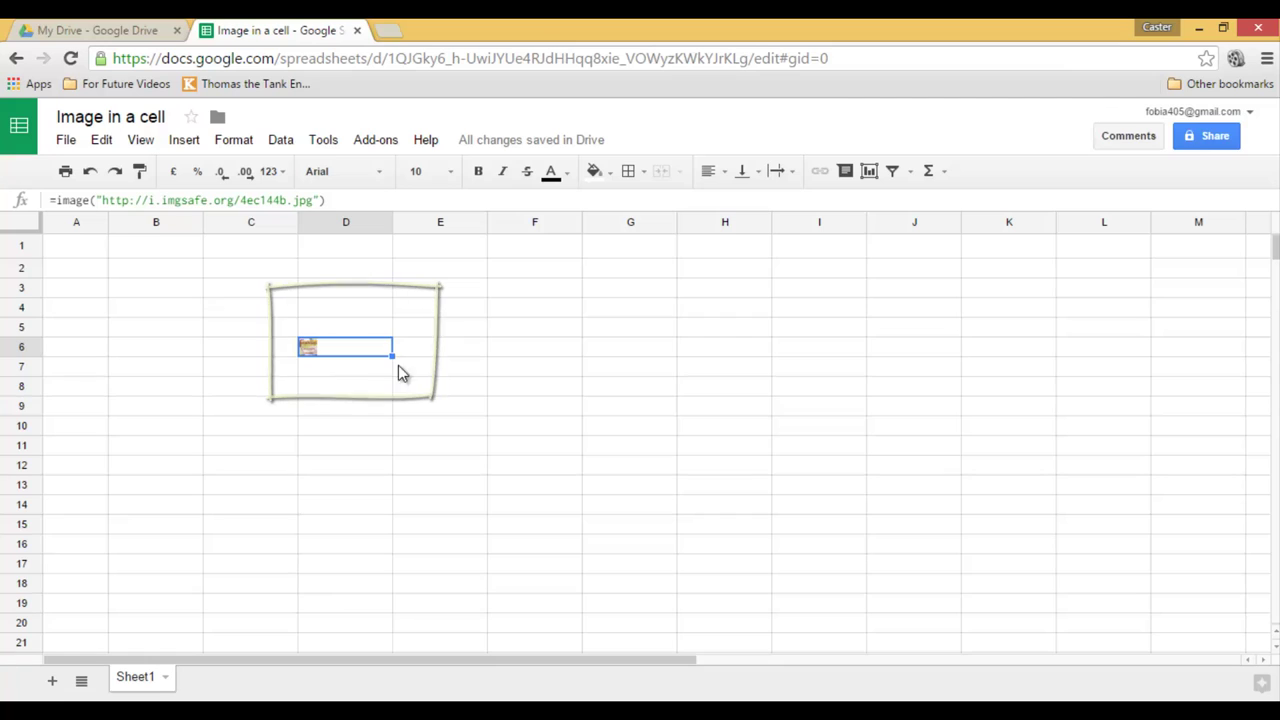
{"action": "left_click_drag", "start_coordinate": [393, 355], "coordinate": [390, 498]}
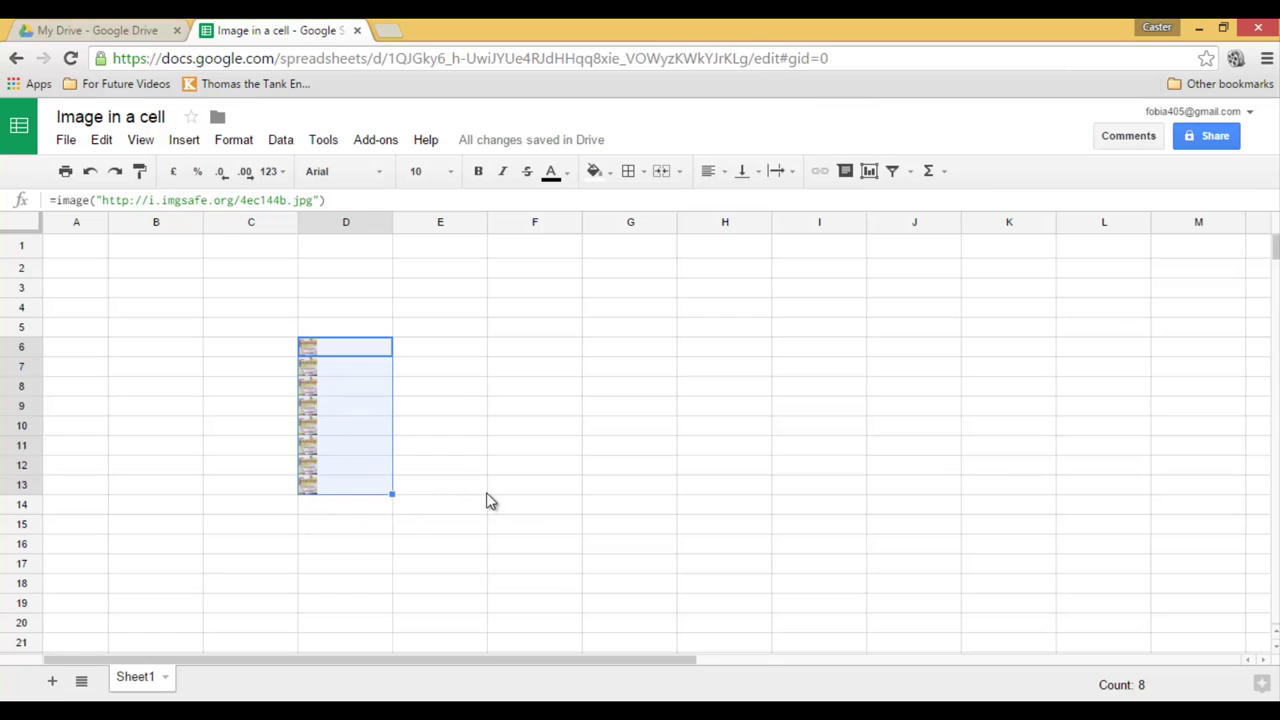
{"action": "key", "text": "ctrl+z"}
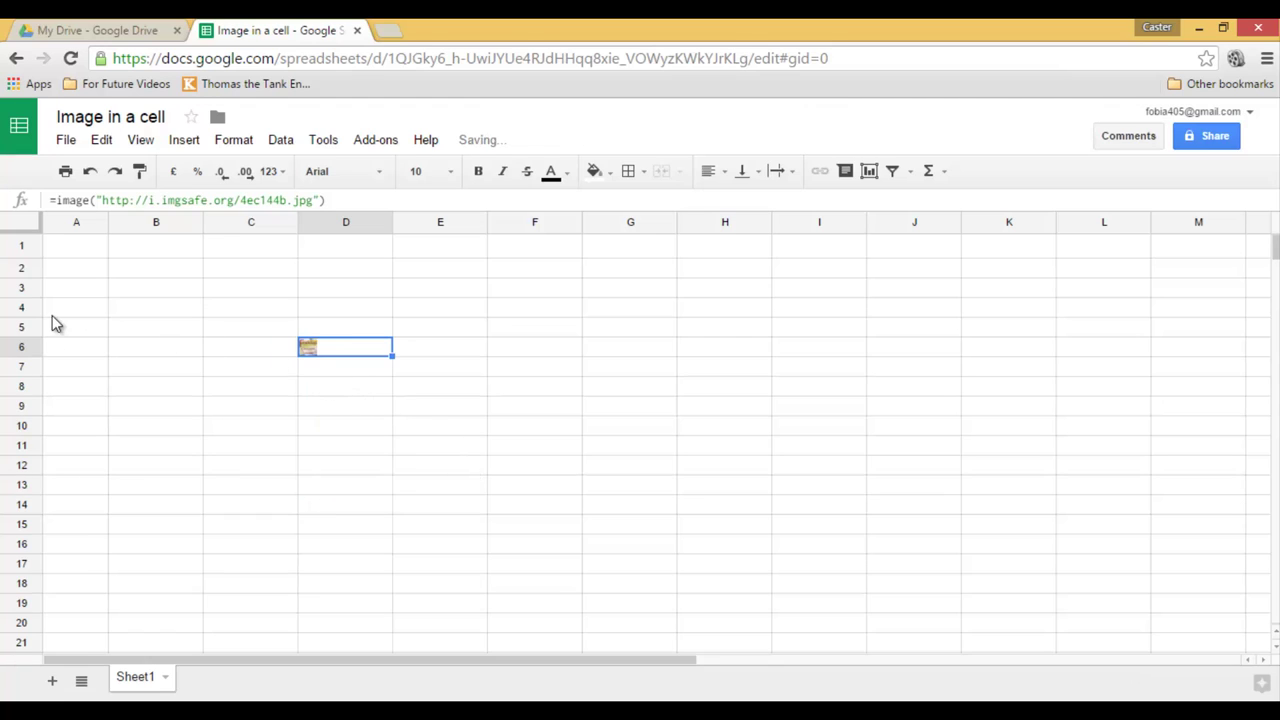
Step: Make row 6 taller and widen column D so the D6 logo displays larger
{"action": "left_click_drag", "start_coordinate": [33, 355], "coordinate": [31, 437]}
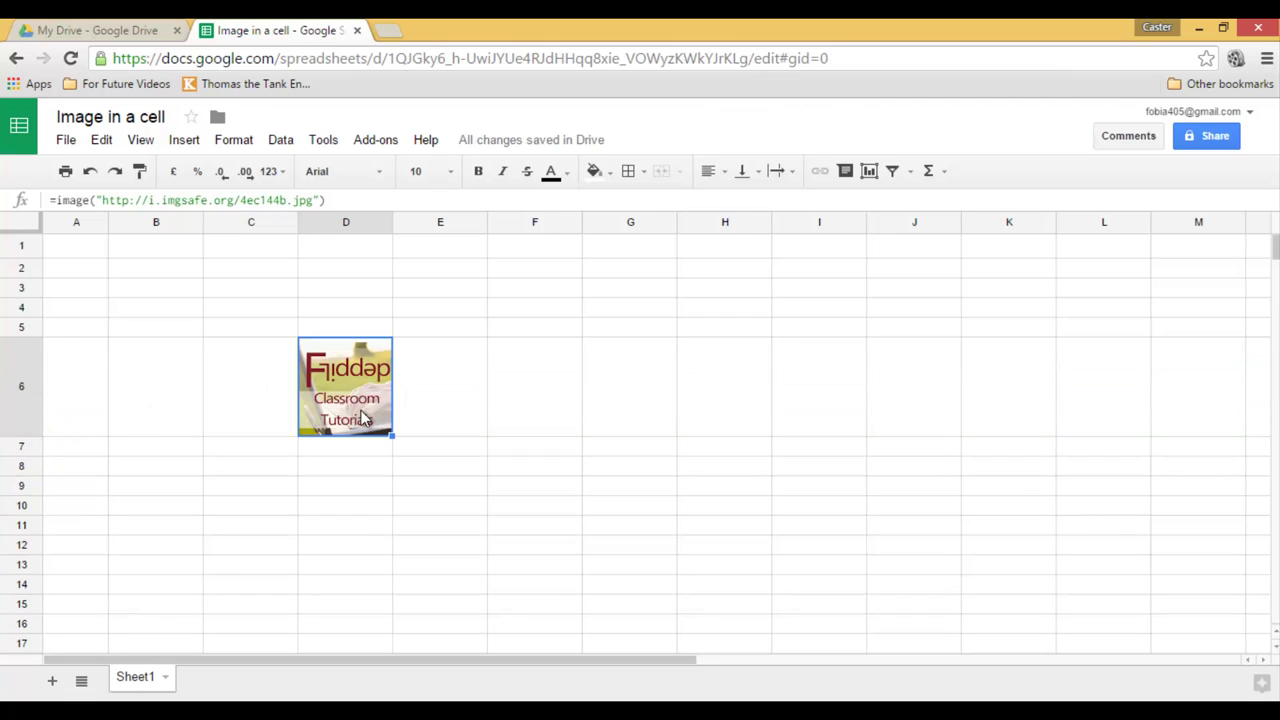
{"action": "left_click_drag", "start_coordinate": [27, 437], "coordinate": [25, 531]}
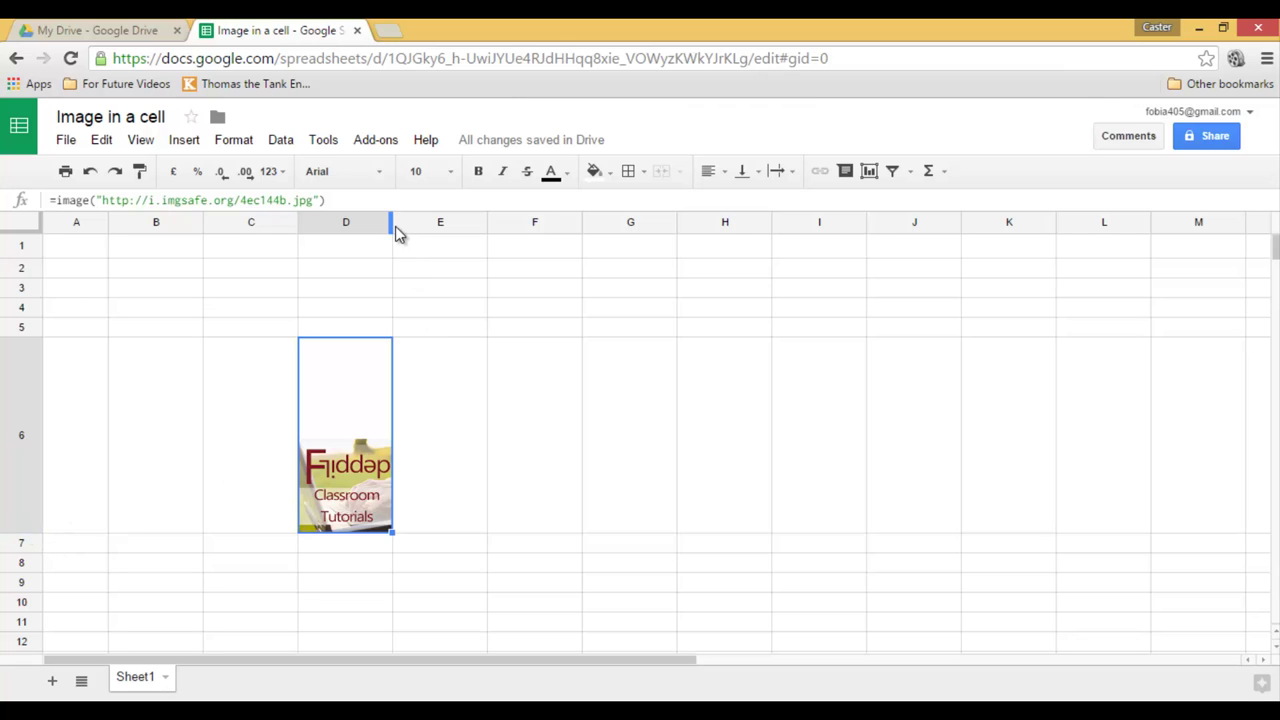
{"action": "left_click_drag", "start_coordinate": [395, 226], "coordinate": [525, 243]}
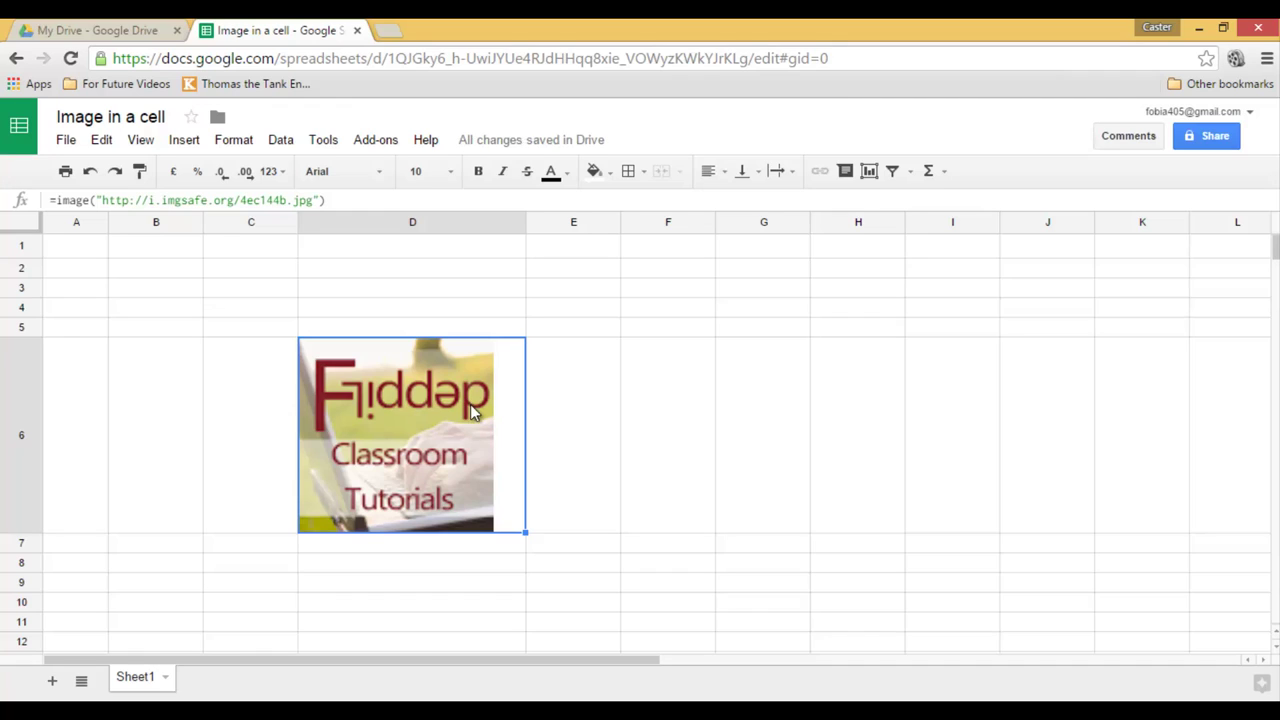
Step: Add sizing mode 2 to the D6 IMAGE formula so the logo stretches to fill the cell
{"action": "left_click", "coordinate": [322, 200]}
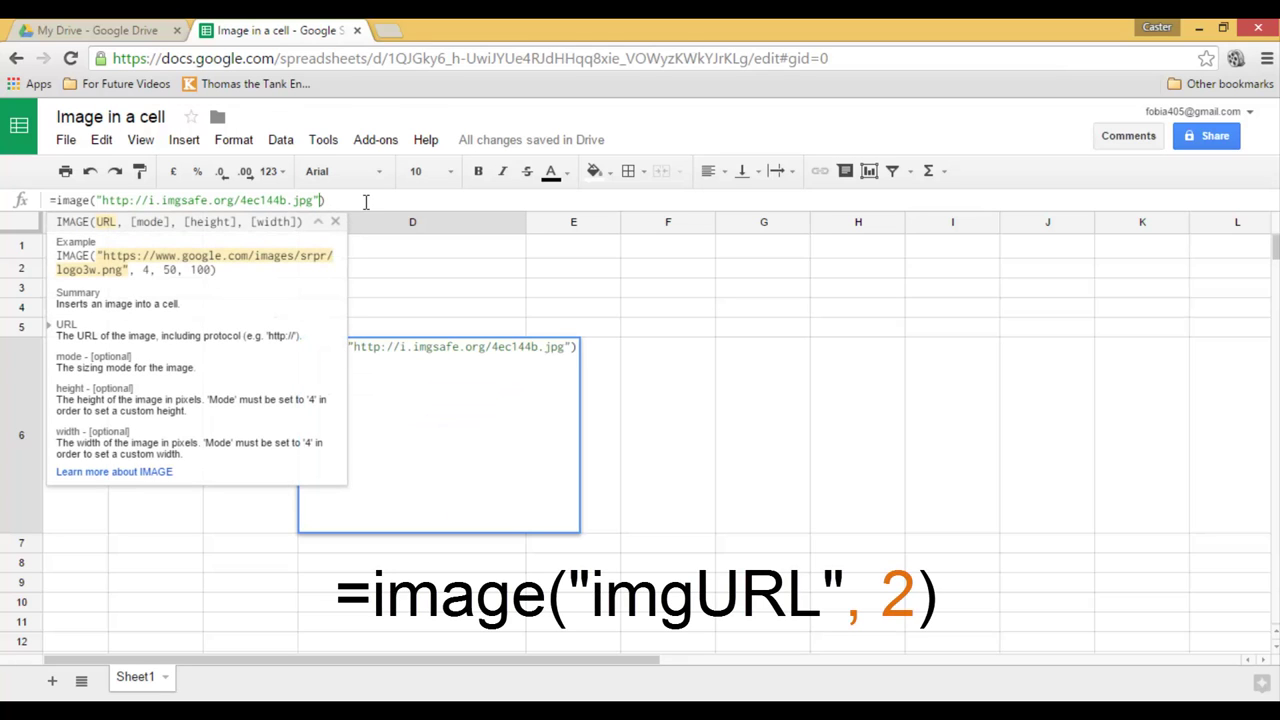
{"action": "type", "text": ",2"}
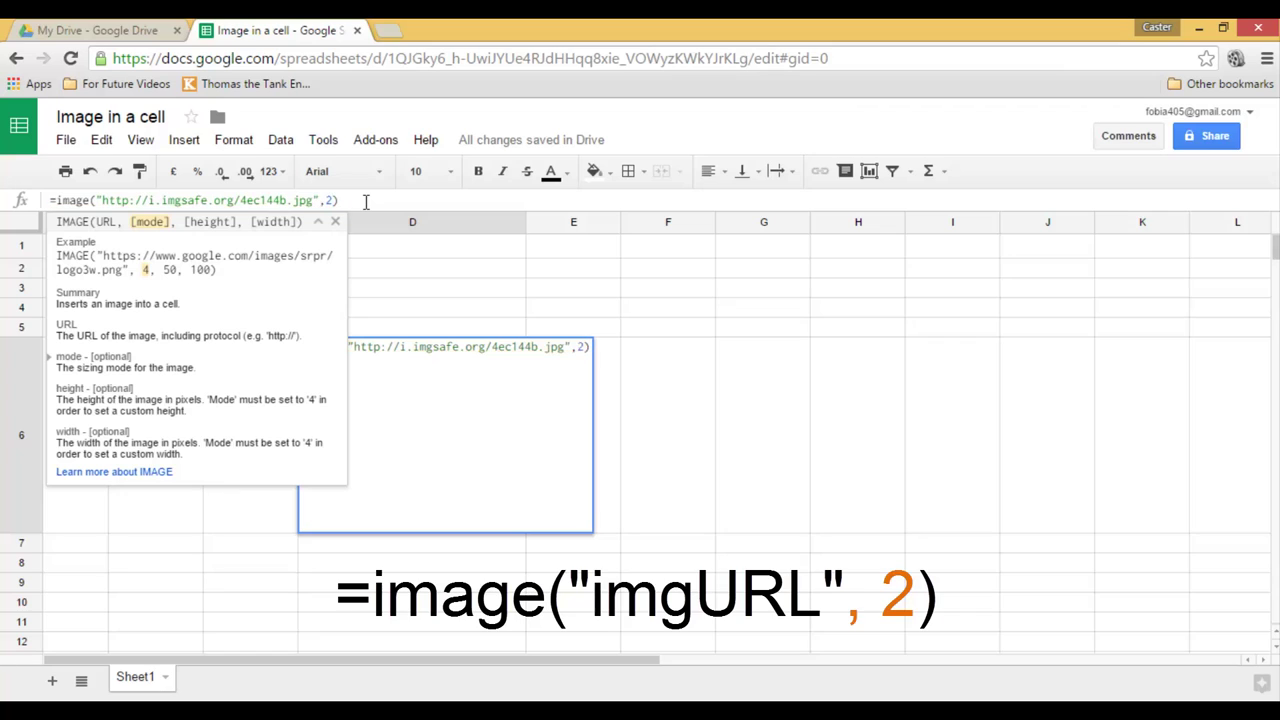
{"action": "key", "text": "Return"}
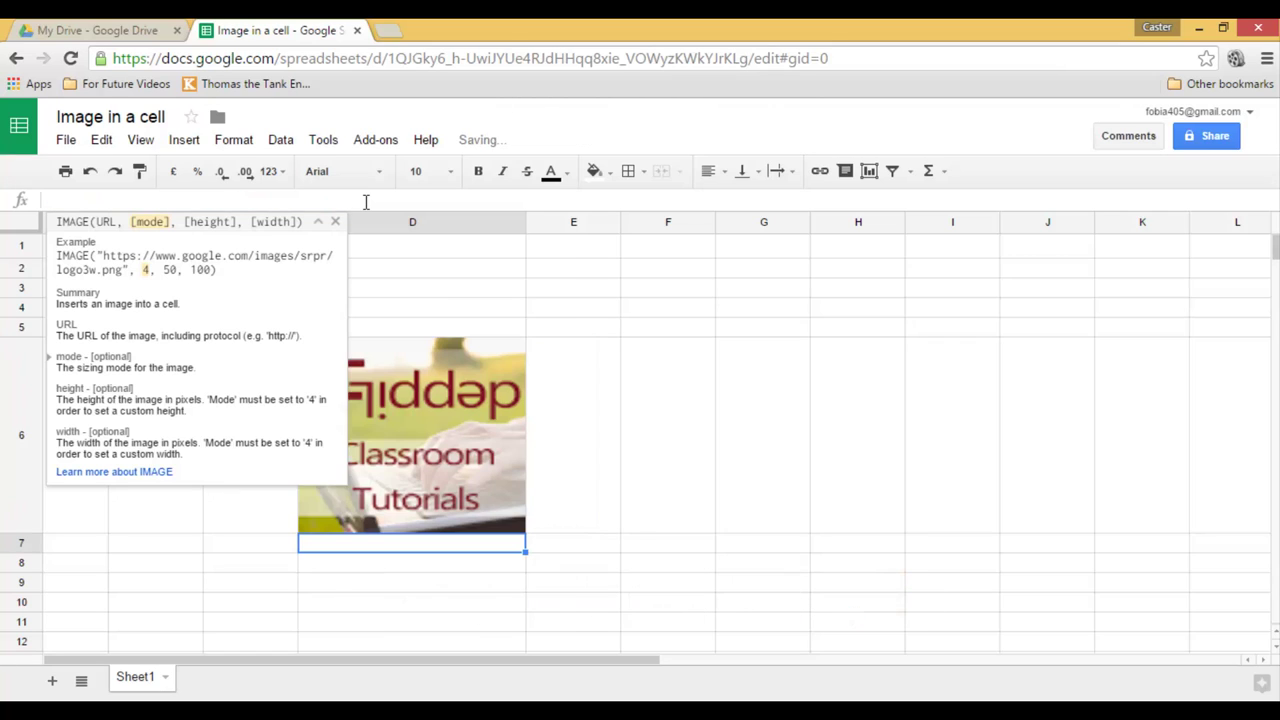
Step: Widen column D further and shorten row 6 to show the logo stretching
{"action": "left_click", "coordinate": [425, 420]}
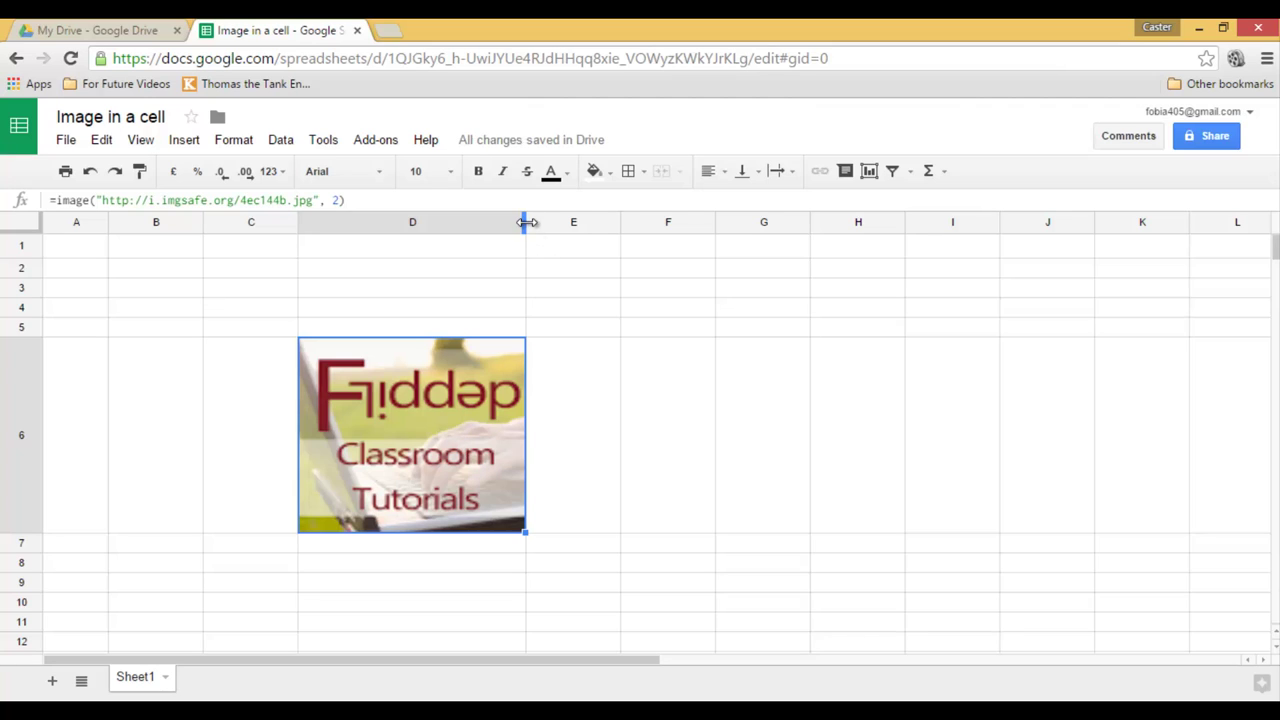
{"action": "left_click_drag", "start_coordinate": [526, 222], "coordinate": [731, 235]}
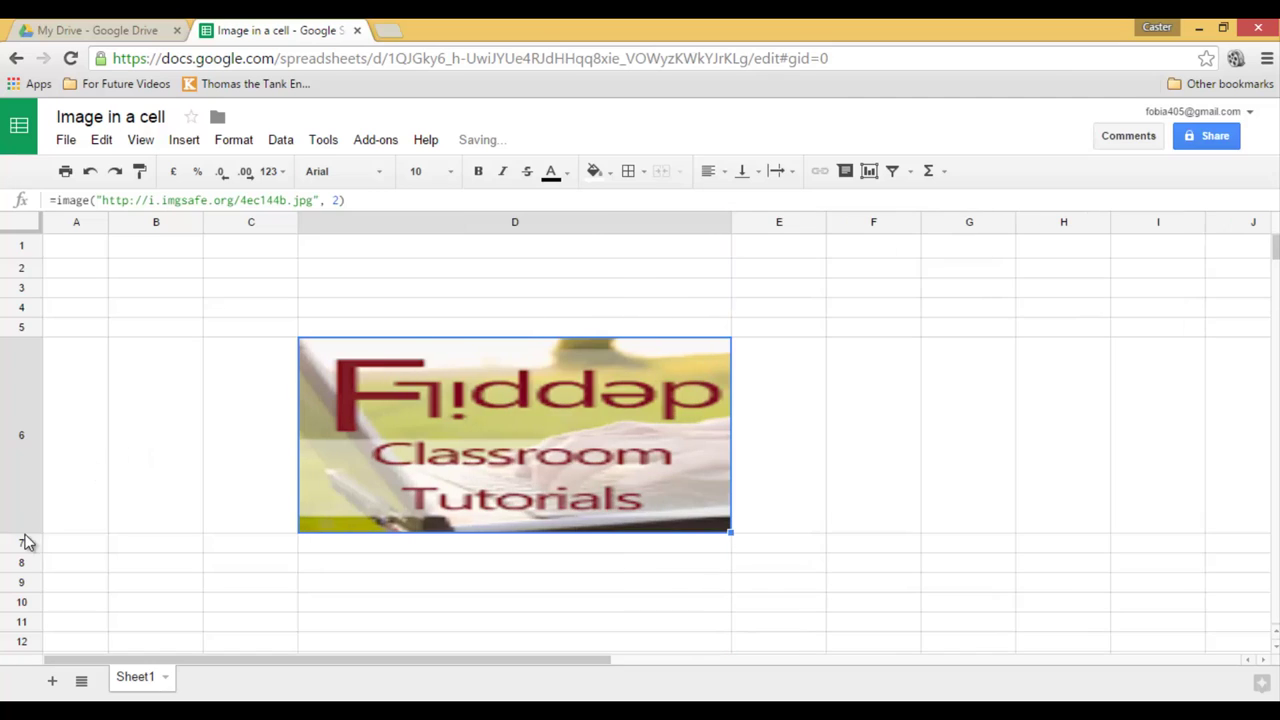
{"action": "left_click_drag", "start_coordinate": [22, 533], "coordinate": [40, 432]}
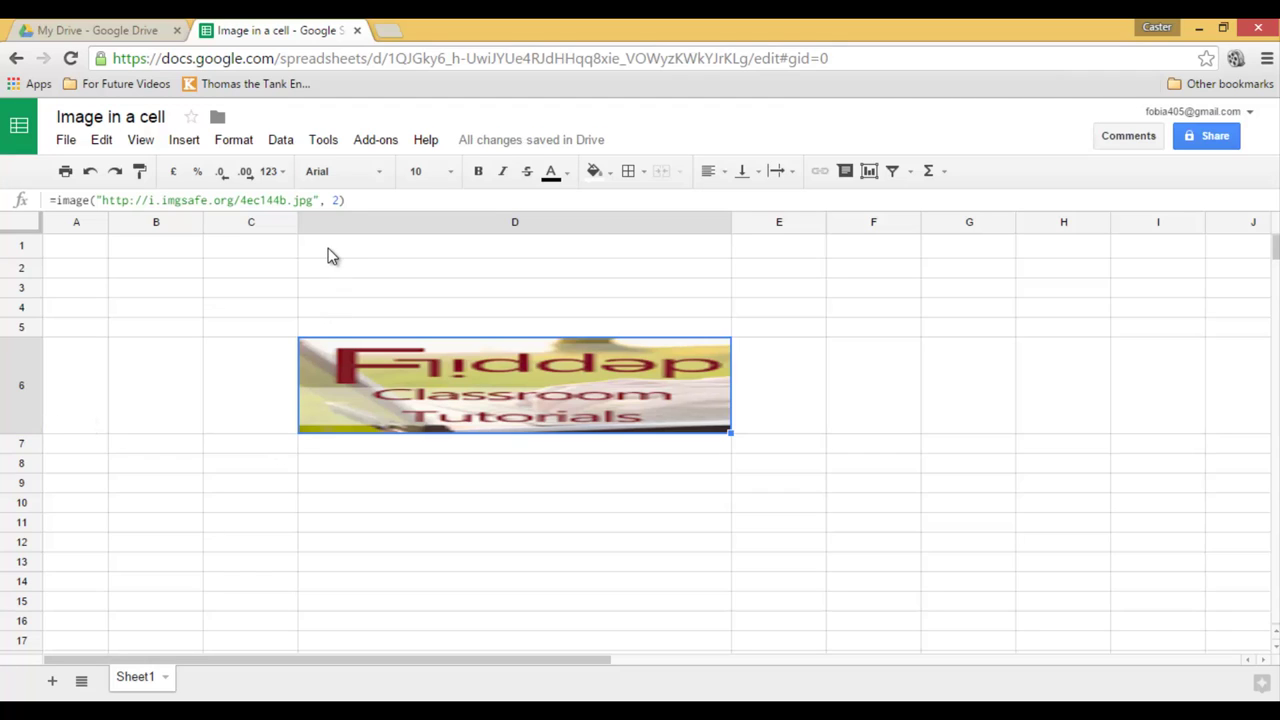
Step: Change the D6 formula's sizing mode from 2 to 3, then make row 6 taller
{"action": "left_click", "coordinate": [339, 201]}
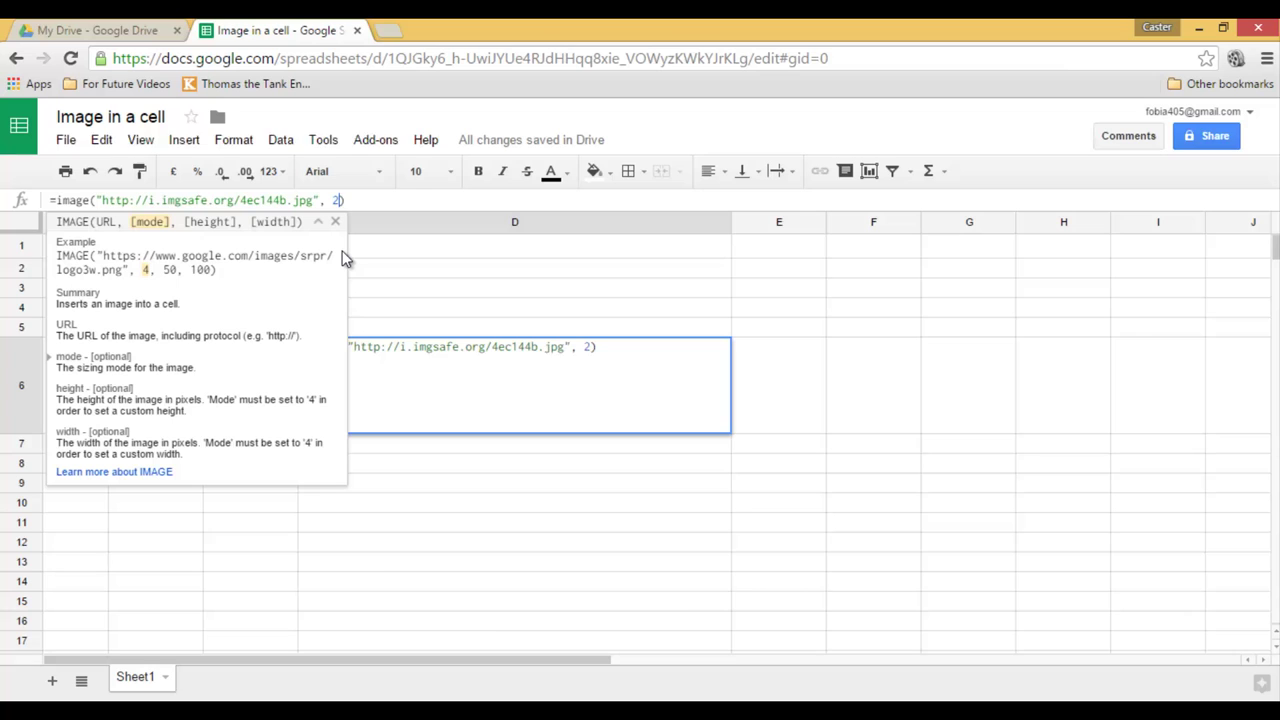
{"action": "key", "text": "BackSpace"}
{"action": "type", "text": "3"}
{"action": "key", "text": "Return"}
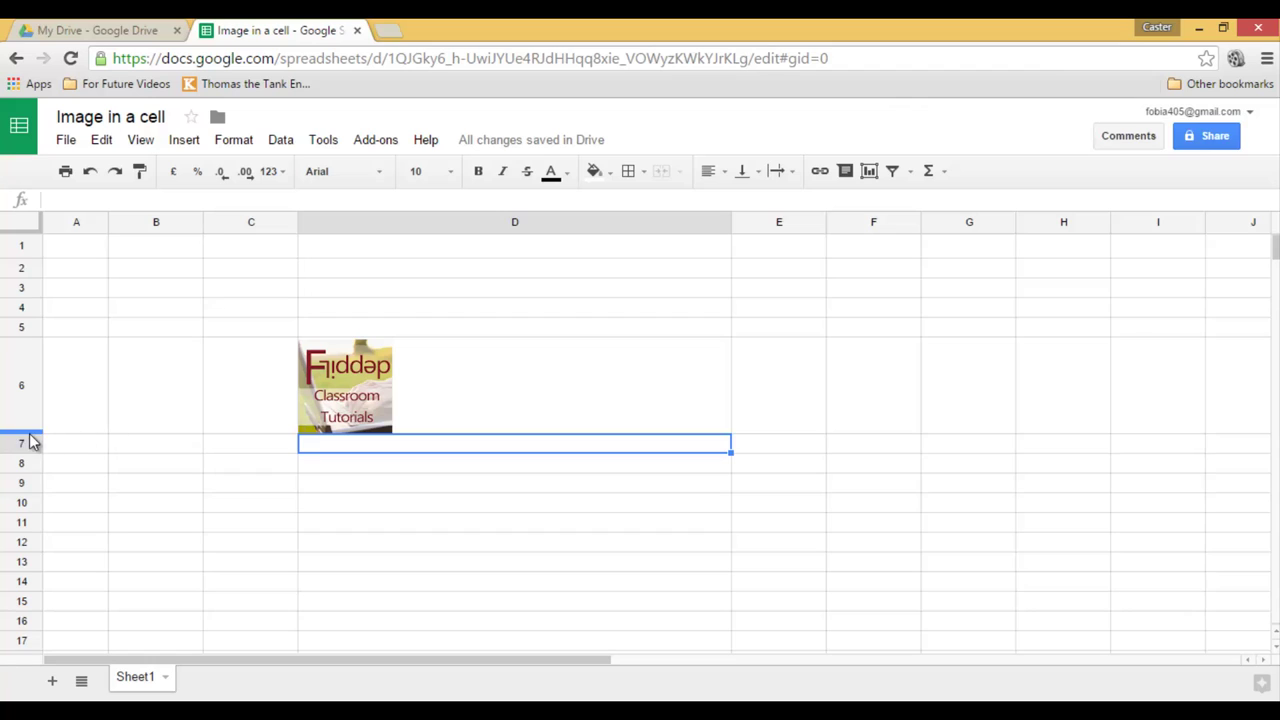
{"action": "left_click_drag", "start_coordinate": [32, 441], "coordinate": [36, 543]}
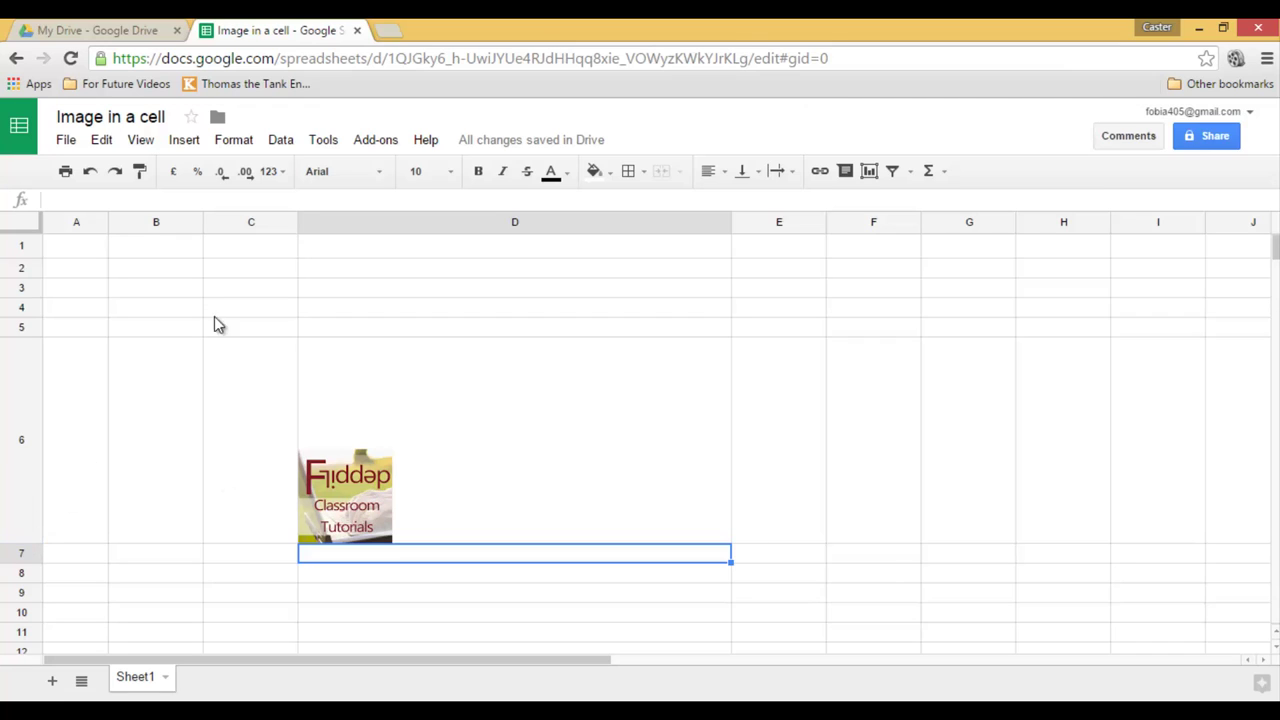
Step: Set the D6 IMAGE formula to sizing mode 4 with height 250 and width 250
{"action": "left_click", "coordinate": [378, 502]}
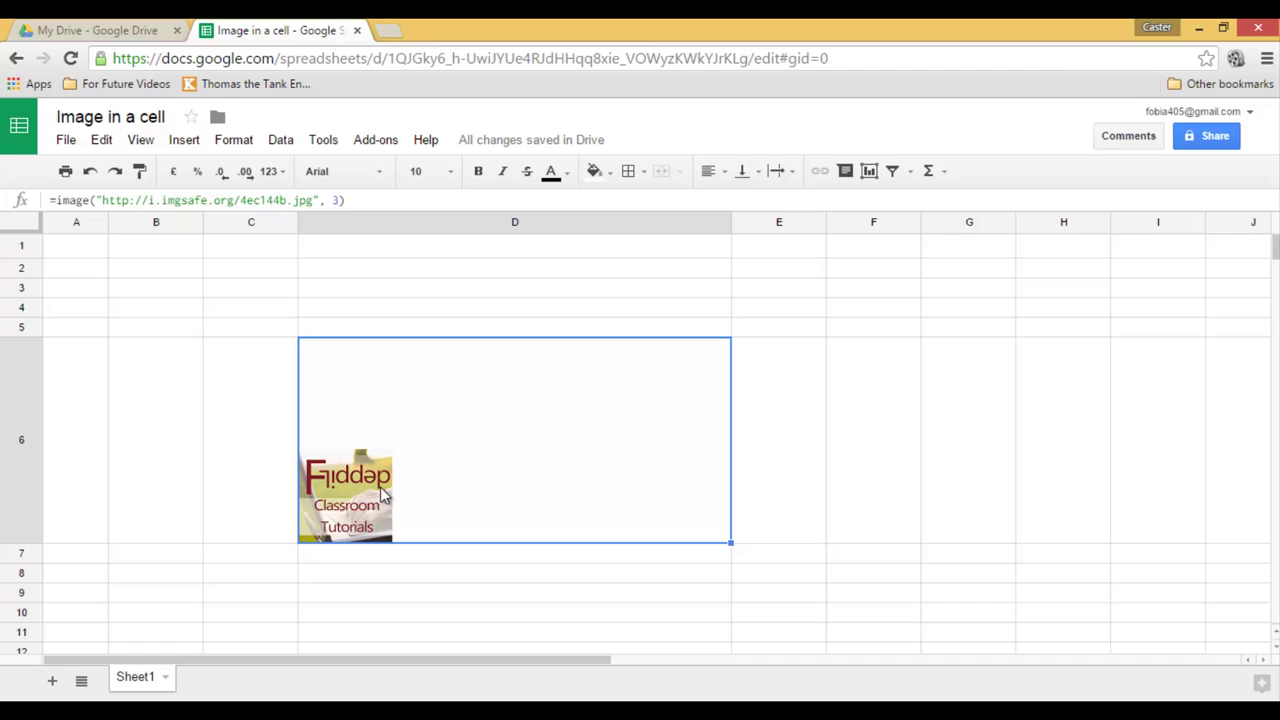
{"action": "left_click", "coordinate": [336, 201]}
{"action": "type", "text": "4"}
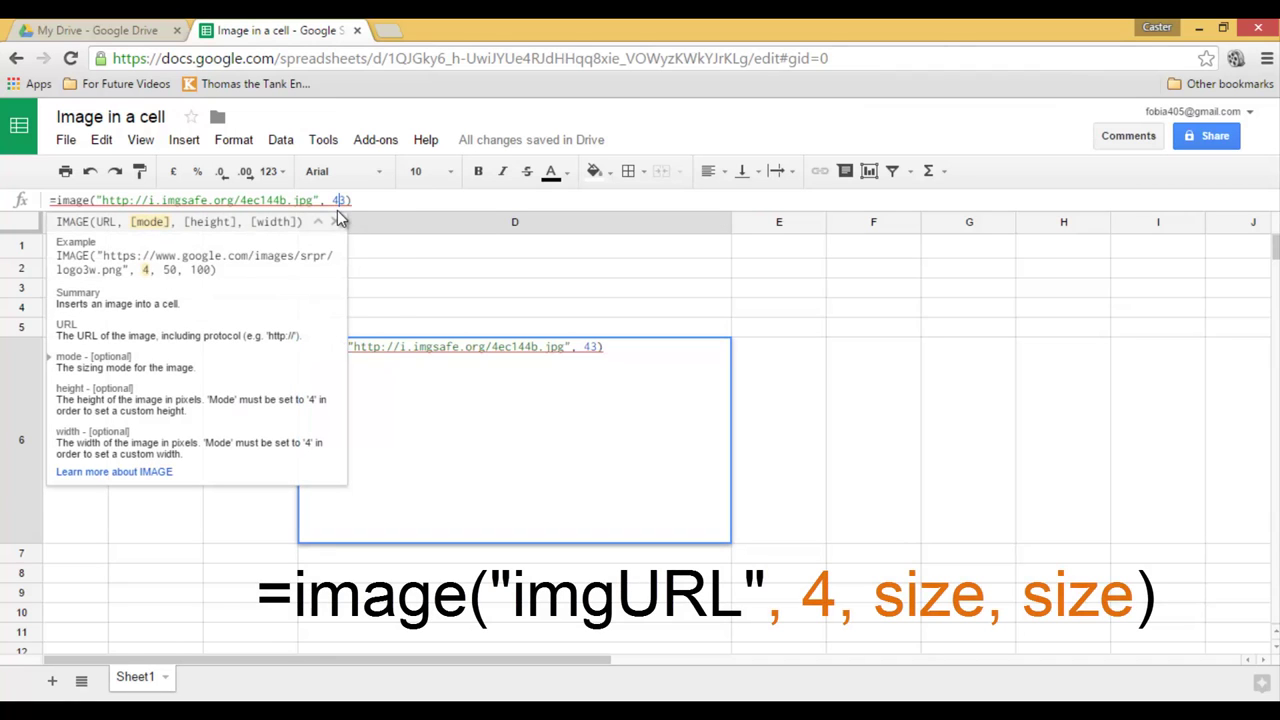
{"action": "key", "text": "Delete"}
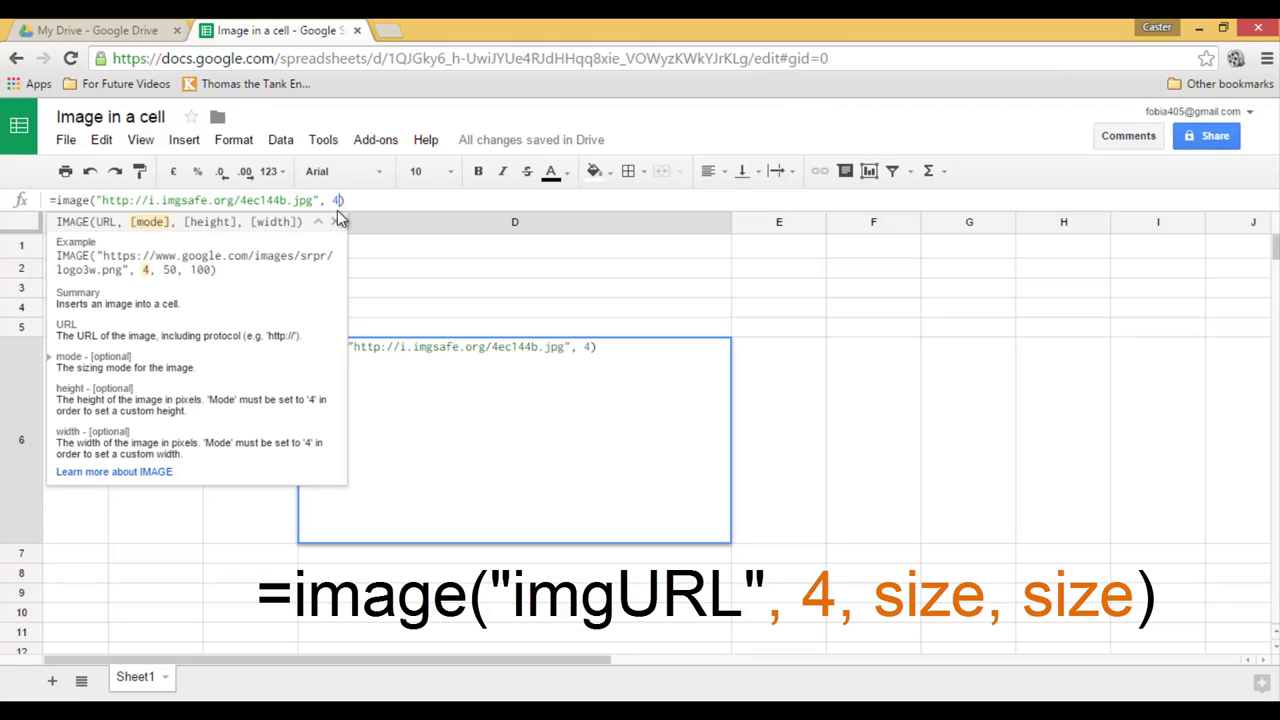
{"action": "type", "text": ", 2"}
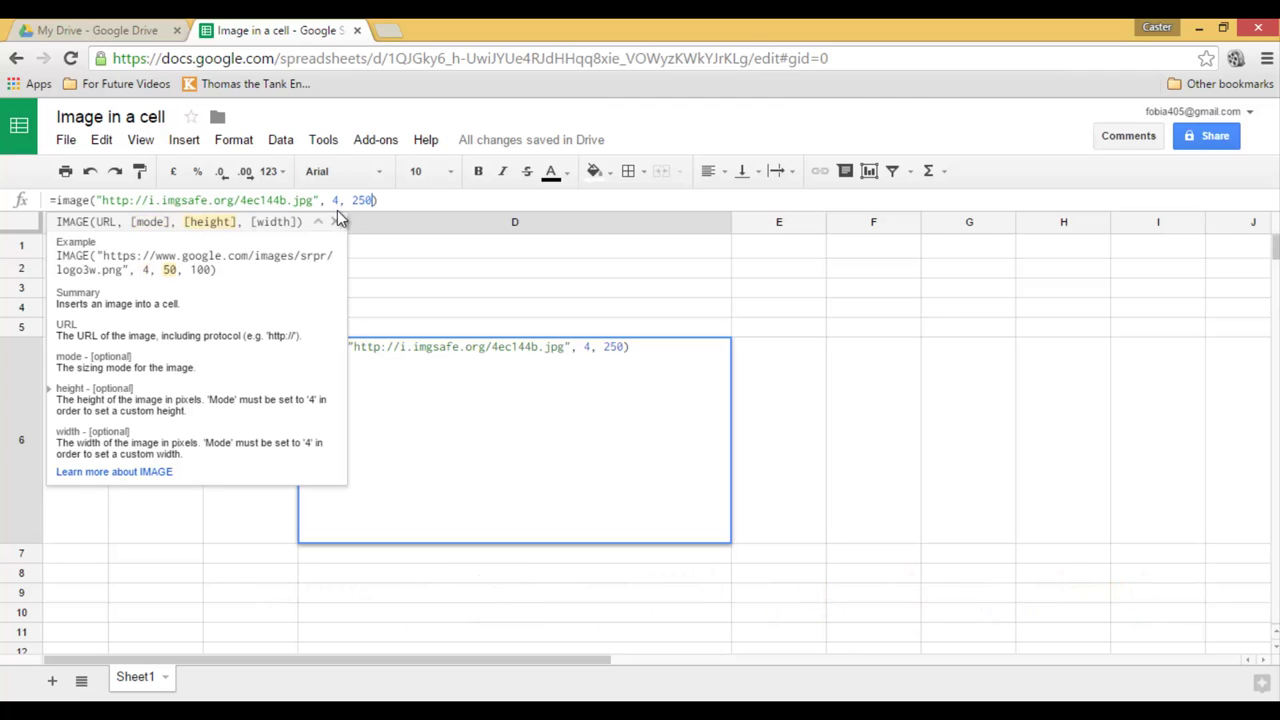
{"action": "type", "text": "50, 250"}
{"action": "key", "text": "Return"}
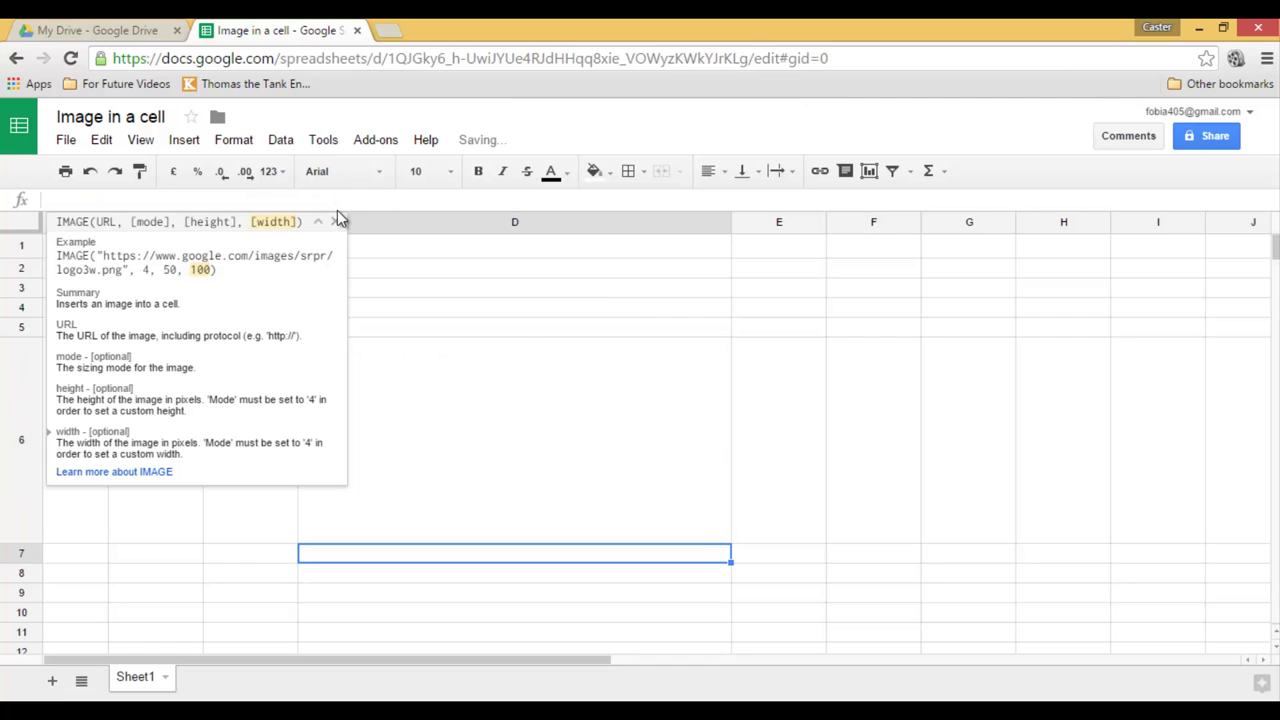
Step: Shrink row 5, make row 6 taller, and change the logo height to 100
{"action": "left_click", "coordinate": [510, 414]}
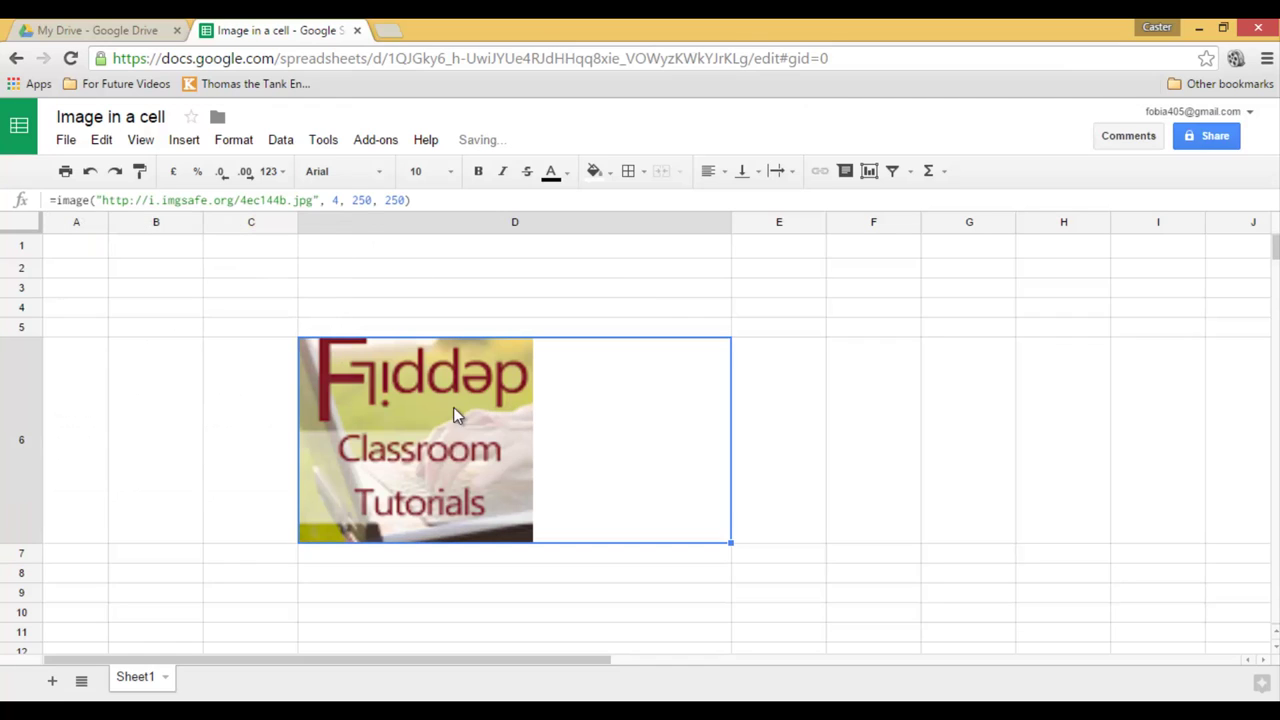
{"action": "left_click_drag", "start_coordinate": [25, 330], "coordinate": [40, 288]}
{"action": "left_click_drag", "start_coordinate": [20, 522], "coordinate": [25, 587]}
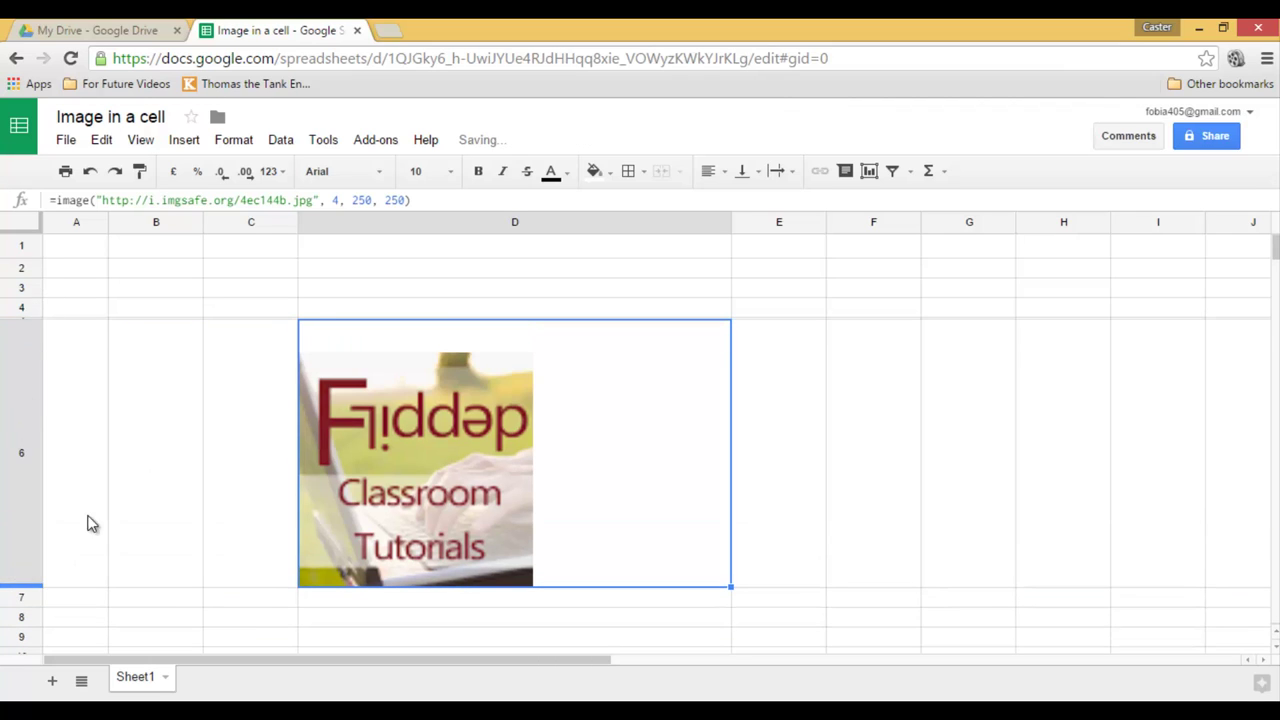
{"action": "left_click", "coordinate": [358, 200]}
{"action": "double_click", "coordinate": [362, 200]}
{"action": "type", "text": "1"}
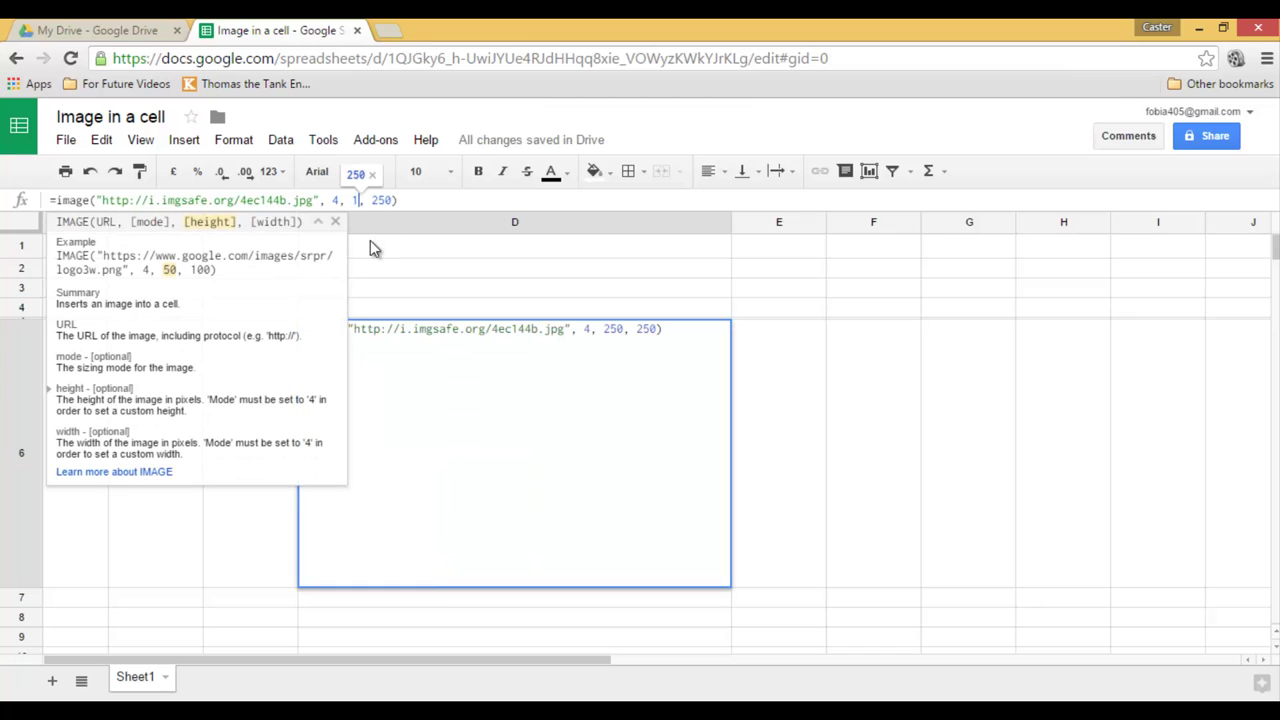
{"action": "type", "text": "00"}
{"action": "key", "text": "Return"}
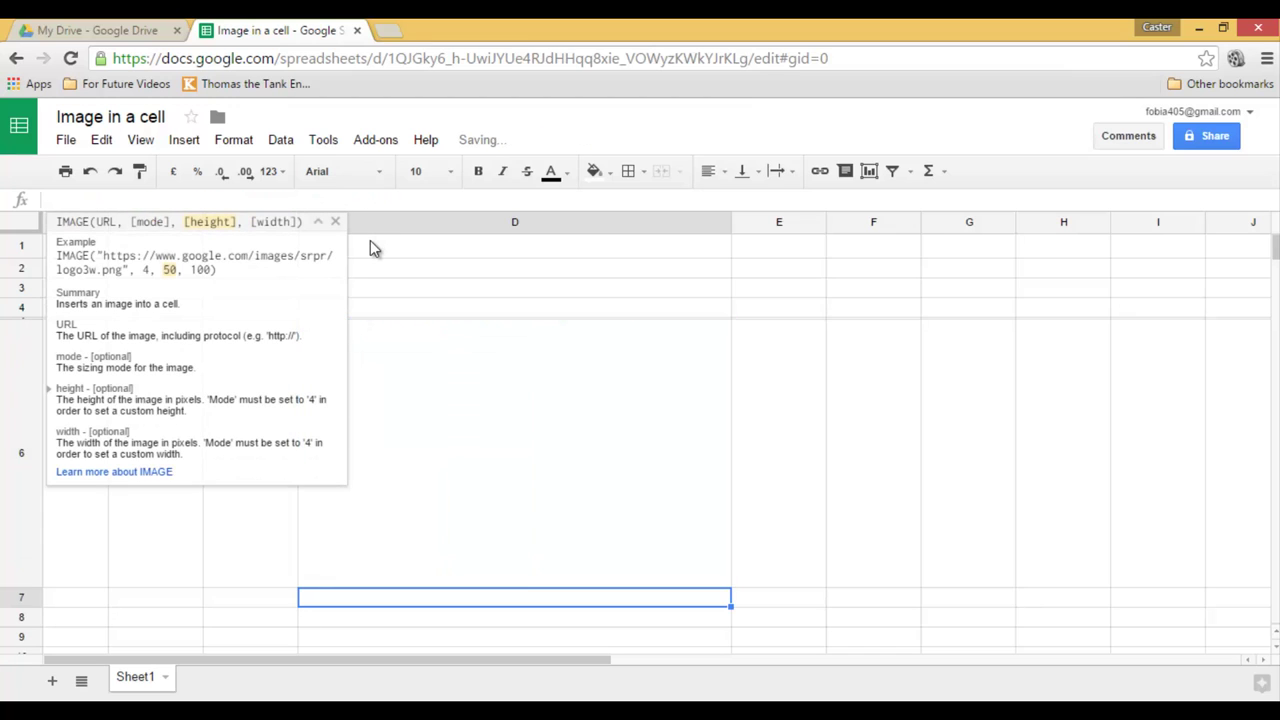